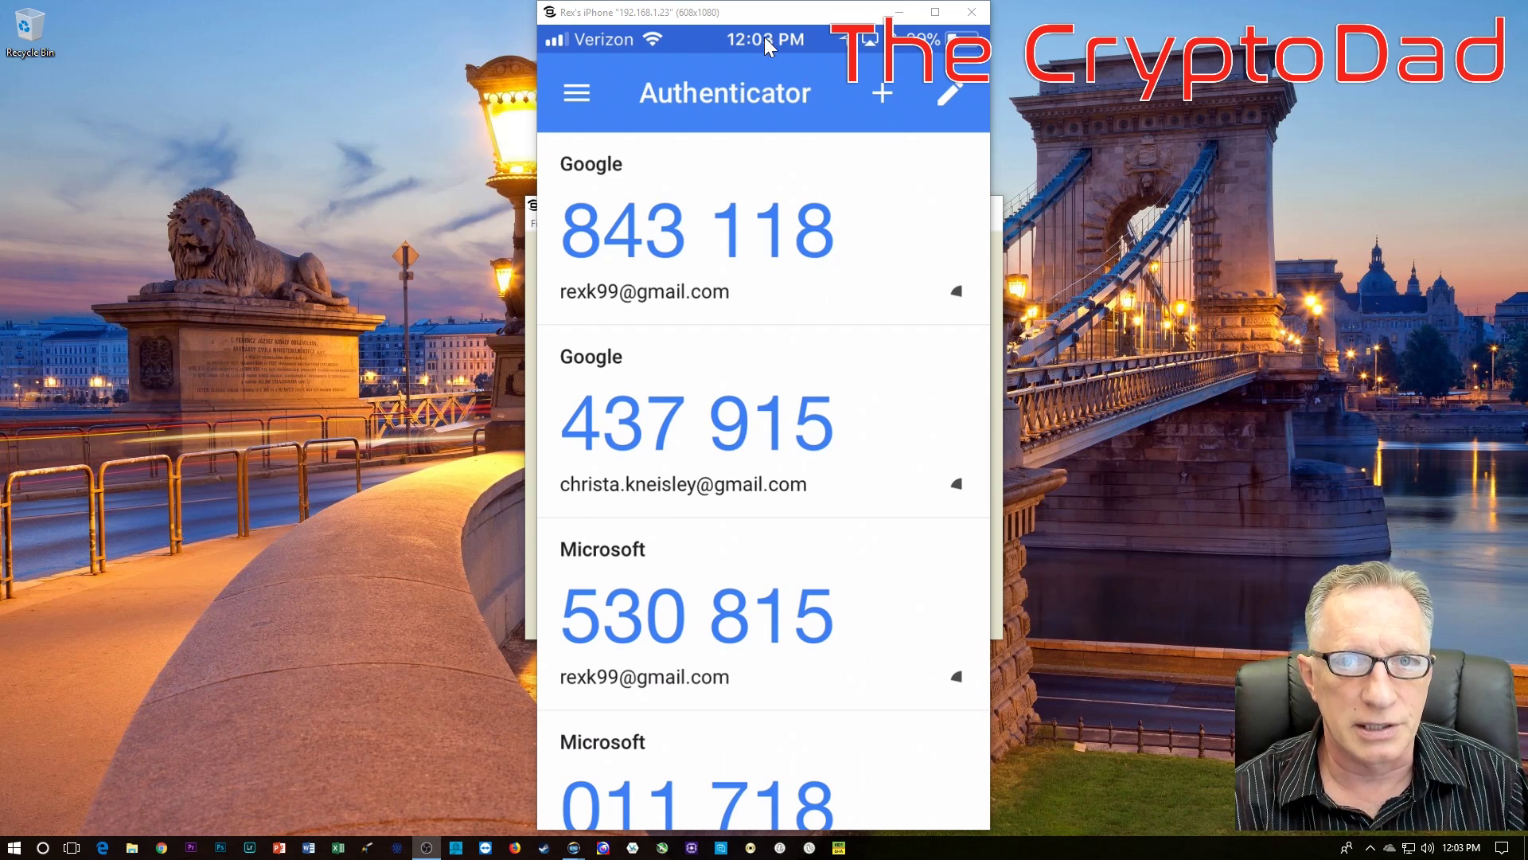
# Nudge the mirrored iPhone window, showing the Authenticator codes, slightly to the right
pyautogui.moveTo(742, 16)
pyautogui.mouseDown()
pyautogui.moveTo(817, 24)
pyautogui.moveTo(760, 9)
pyautogui.mouseUp()
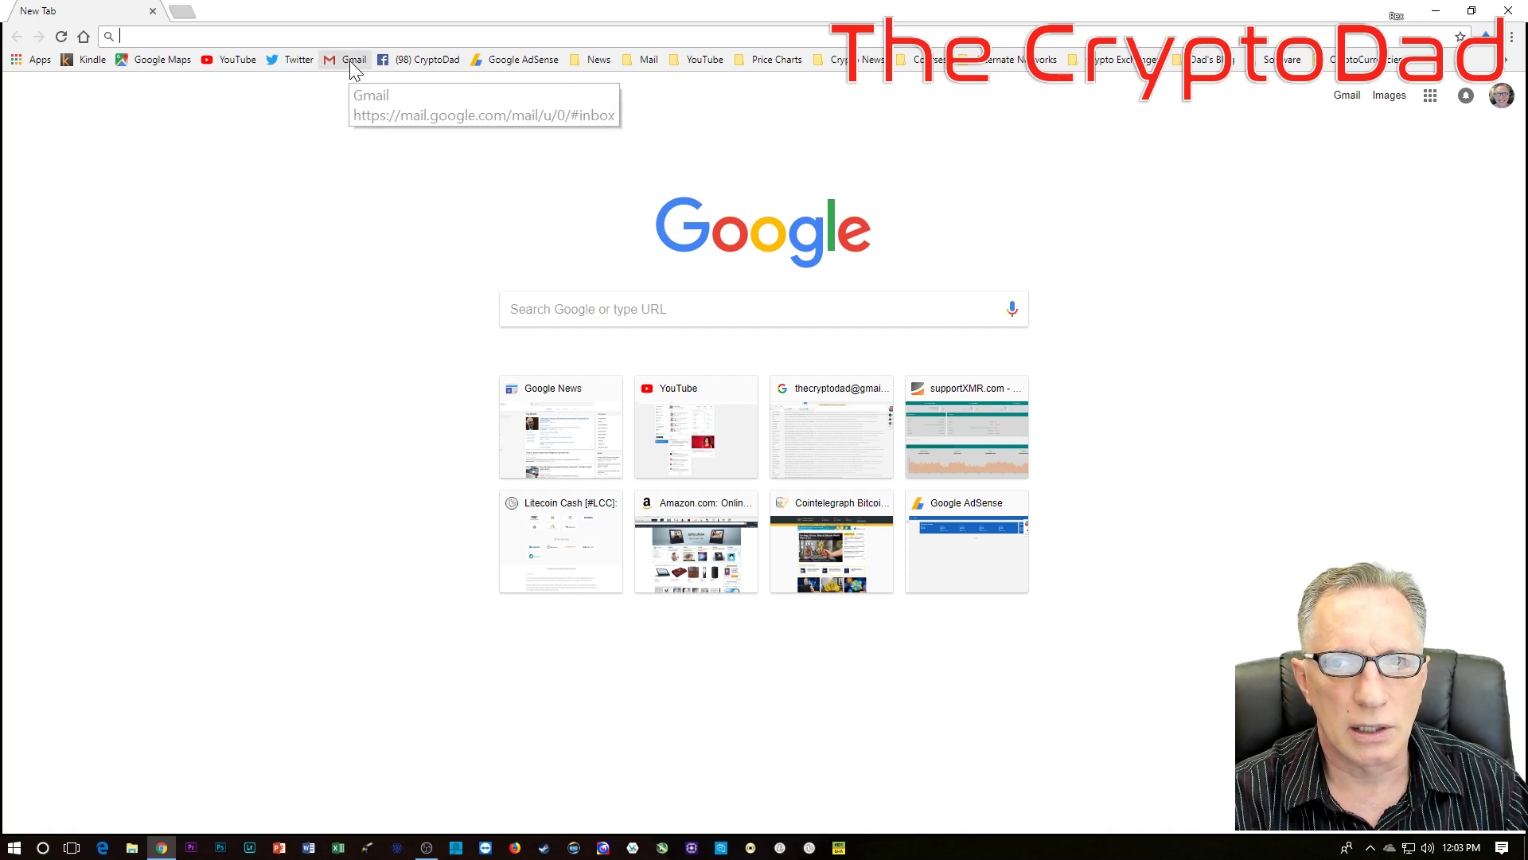
# Open Gmail from the bookmark and switch to the second signed-in account in a new tab
pyautogui.click(350, 61)
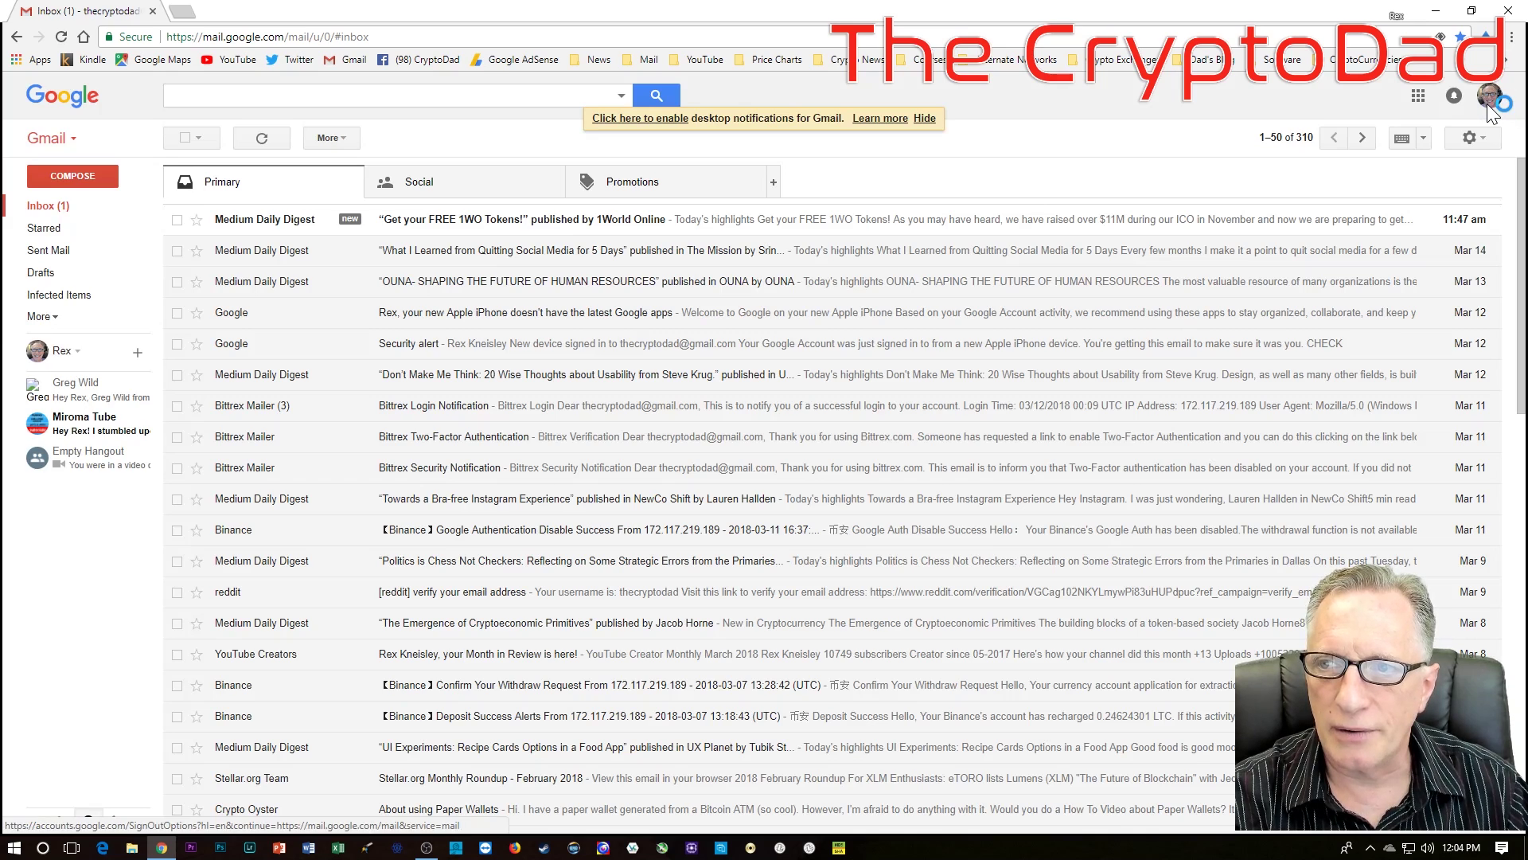
pyautogui.click(1487, 104)
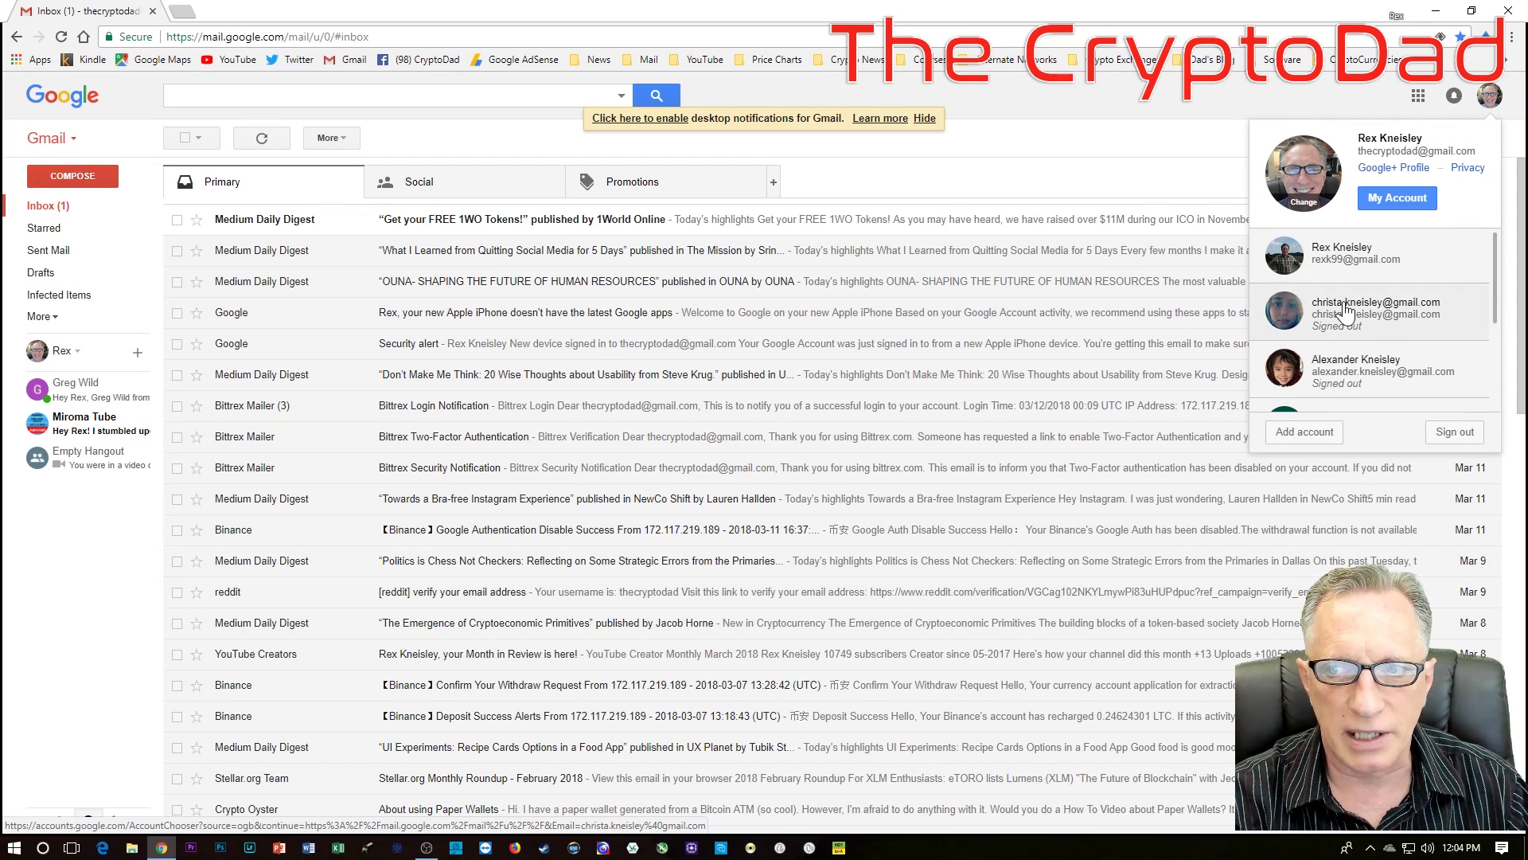
pyautogui.click(1436, 305)
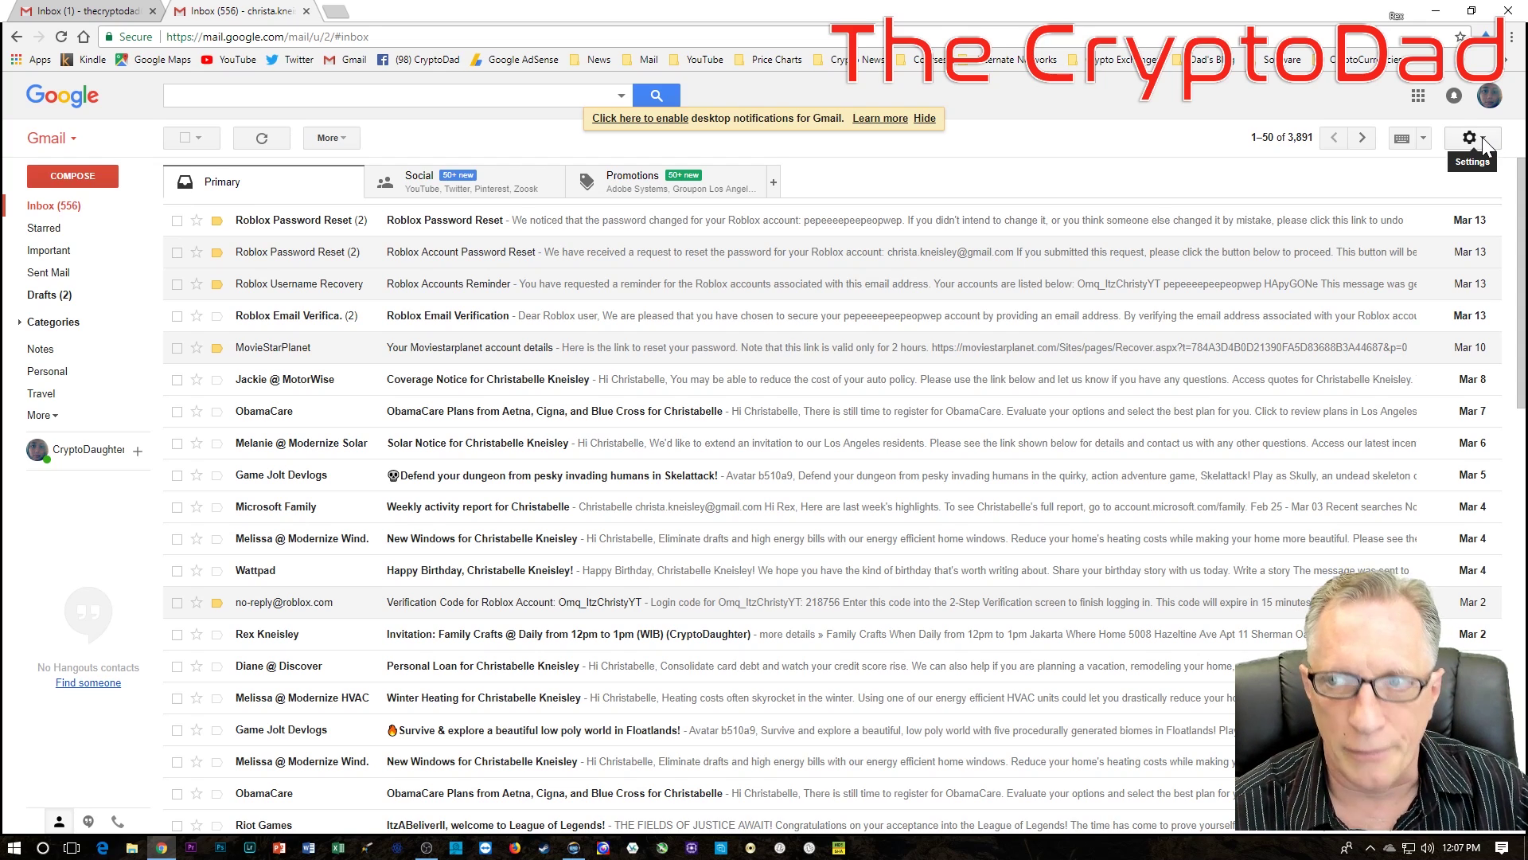
# Open that account's Google Account settings from Gmail's Accounts and Import settings
pyautogui.click(1483, 143)
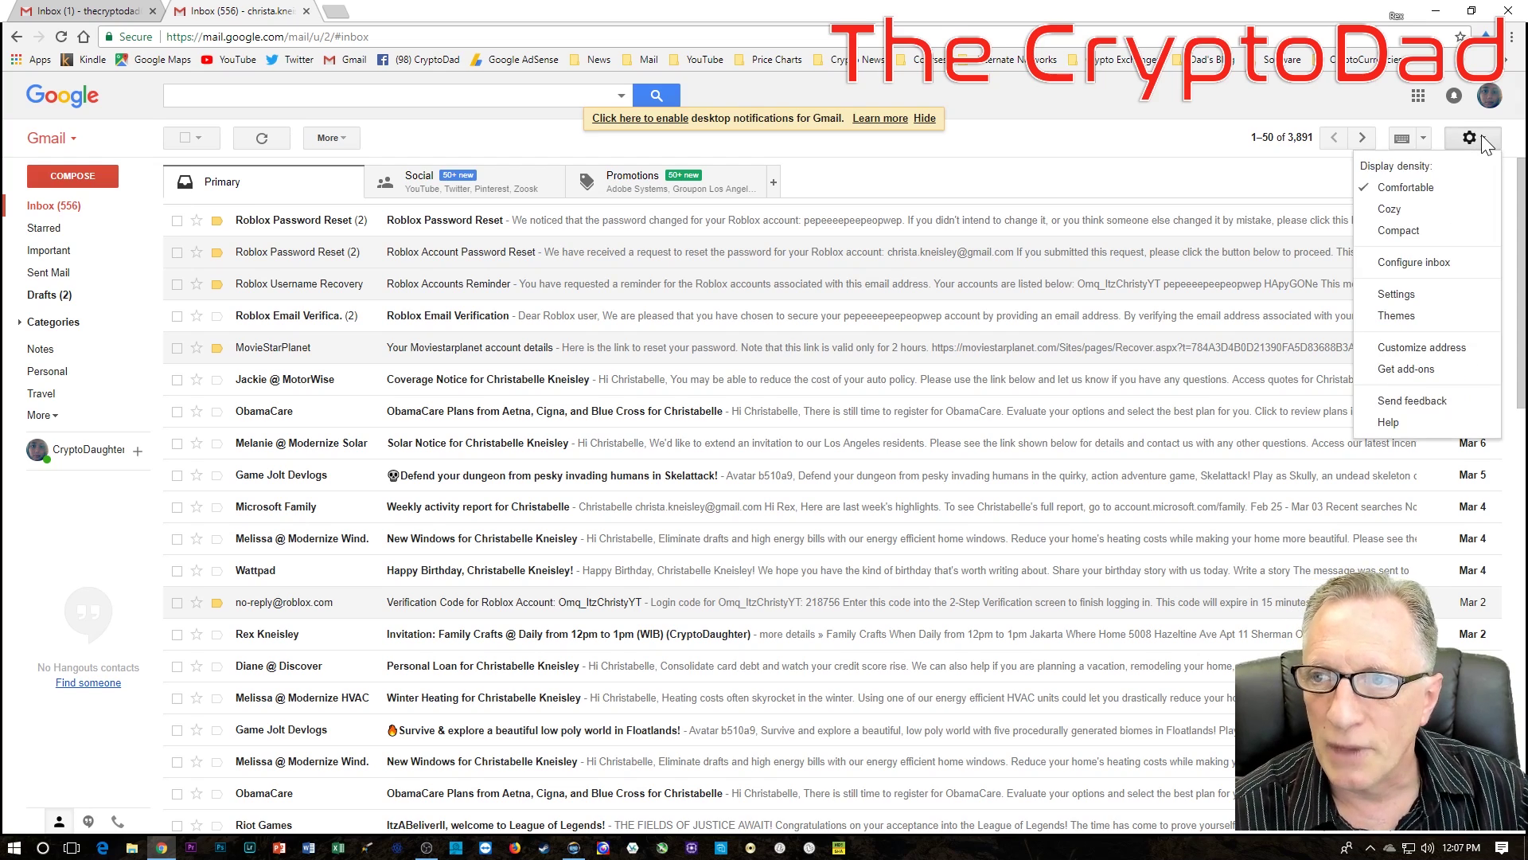
pyautogui.click(1421, 299)
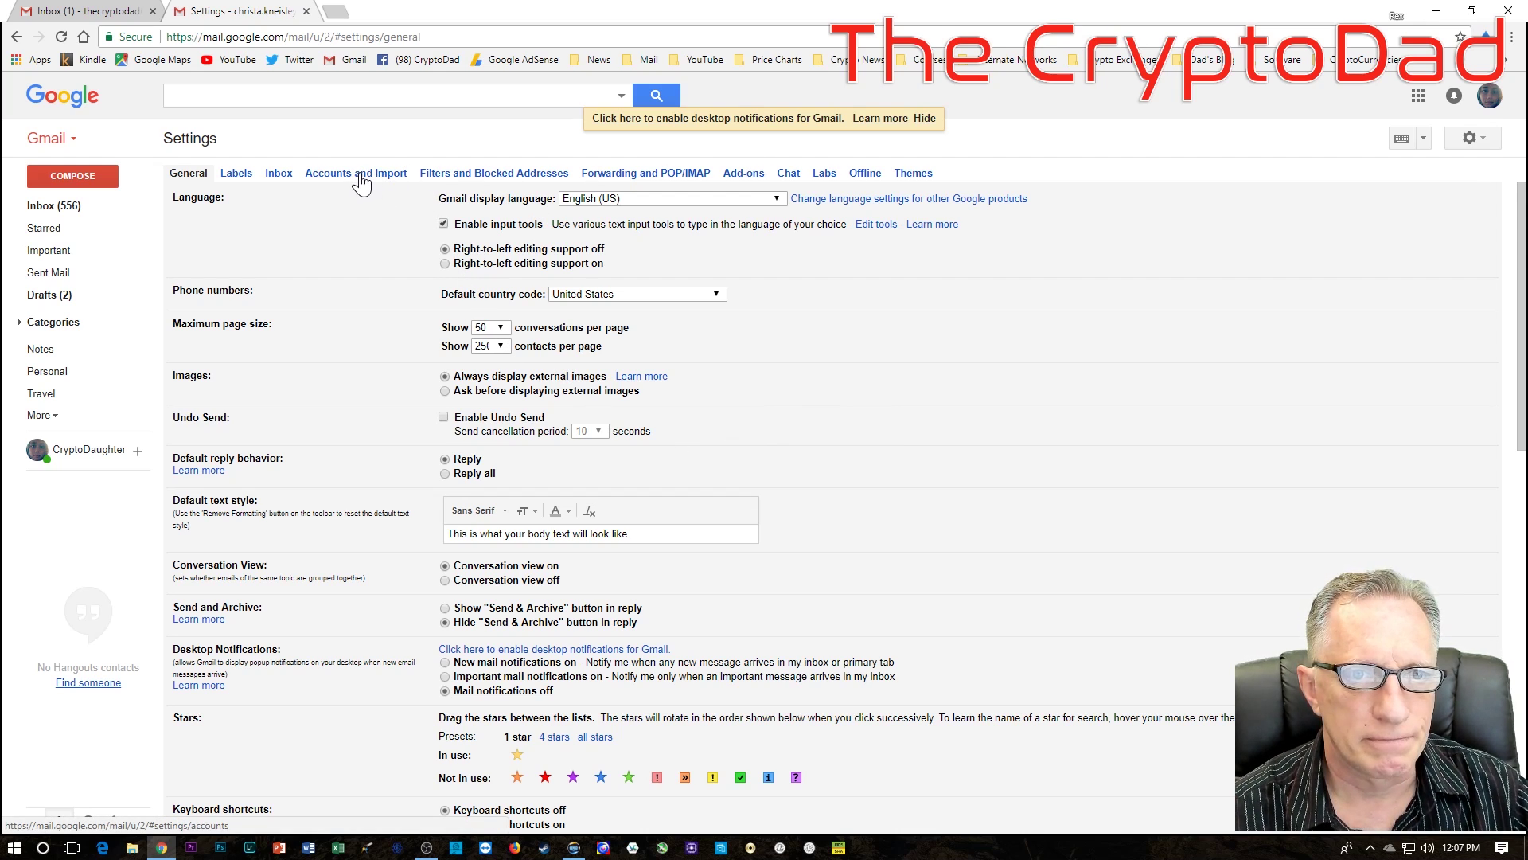
pyautogui.click(360, 174)
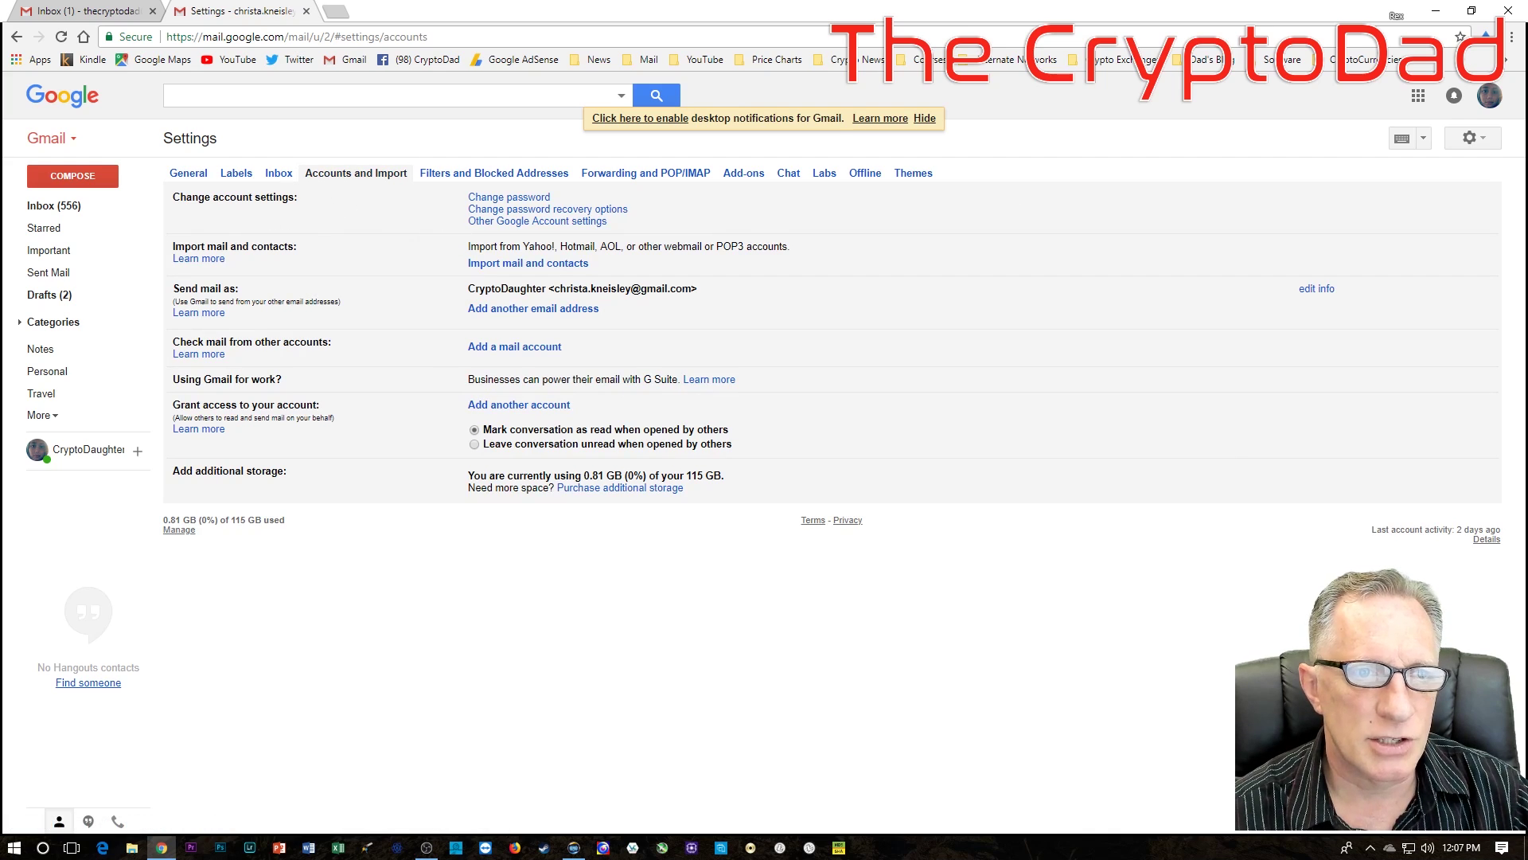
pyautogui.click(569, 223)
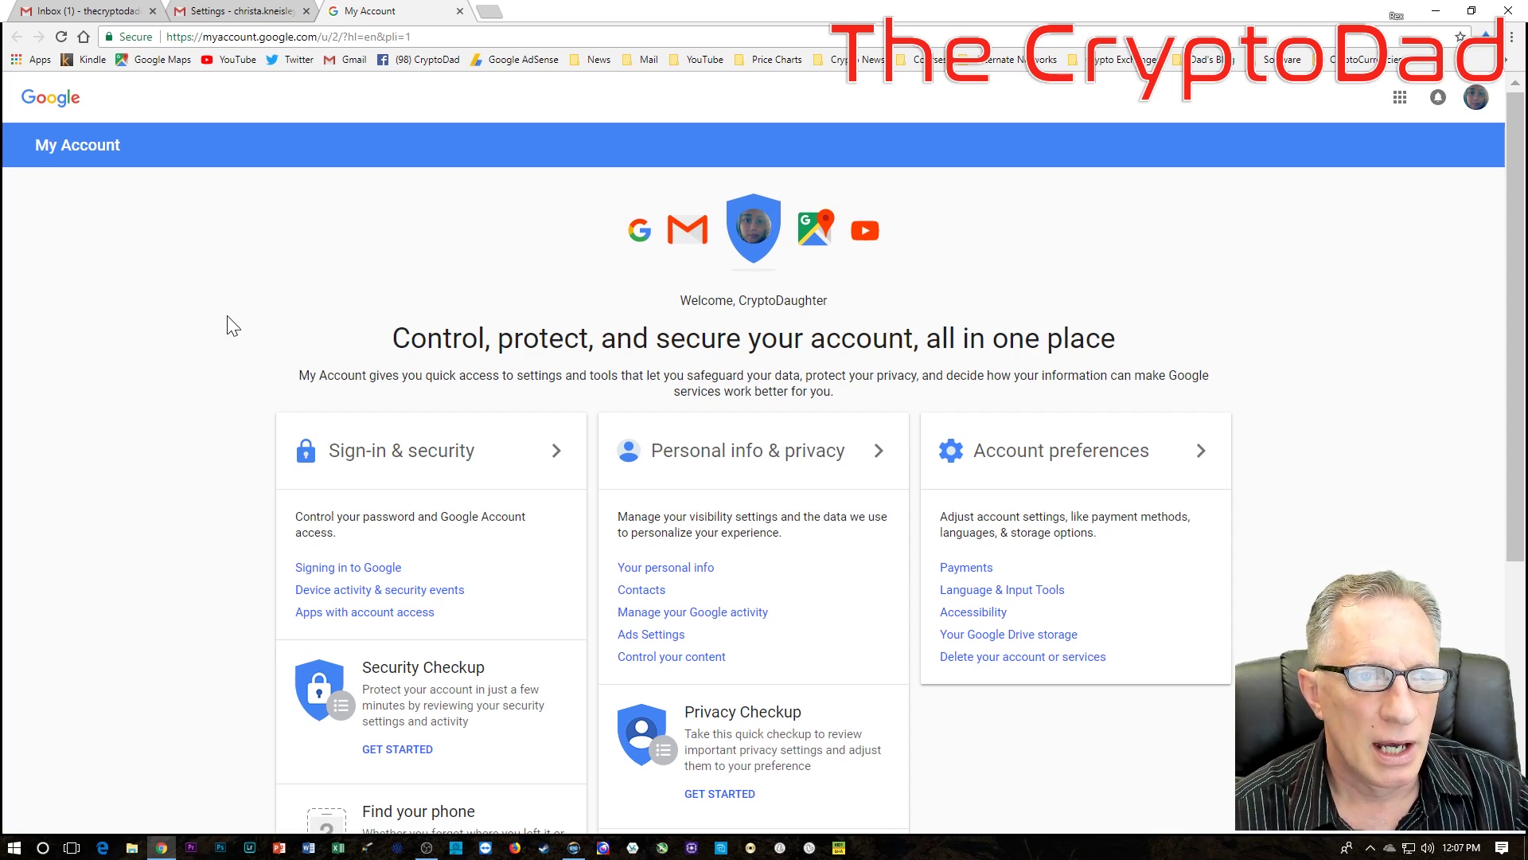
# Open 2-Step Verification under Sign-in & security and confirm the account password
pyautogui.scroll(-2, 430, 562)
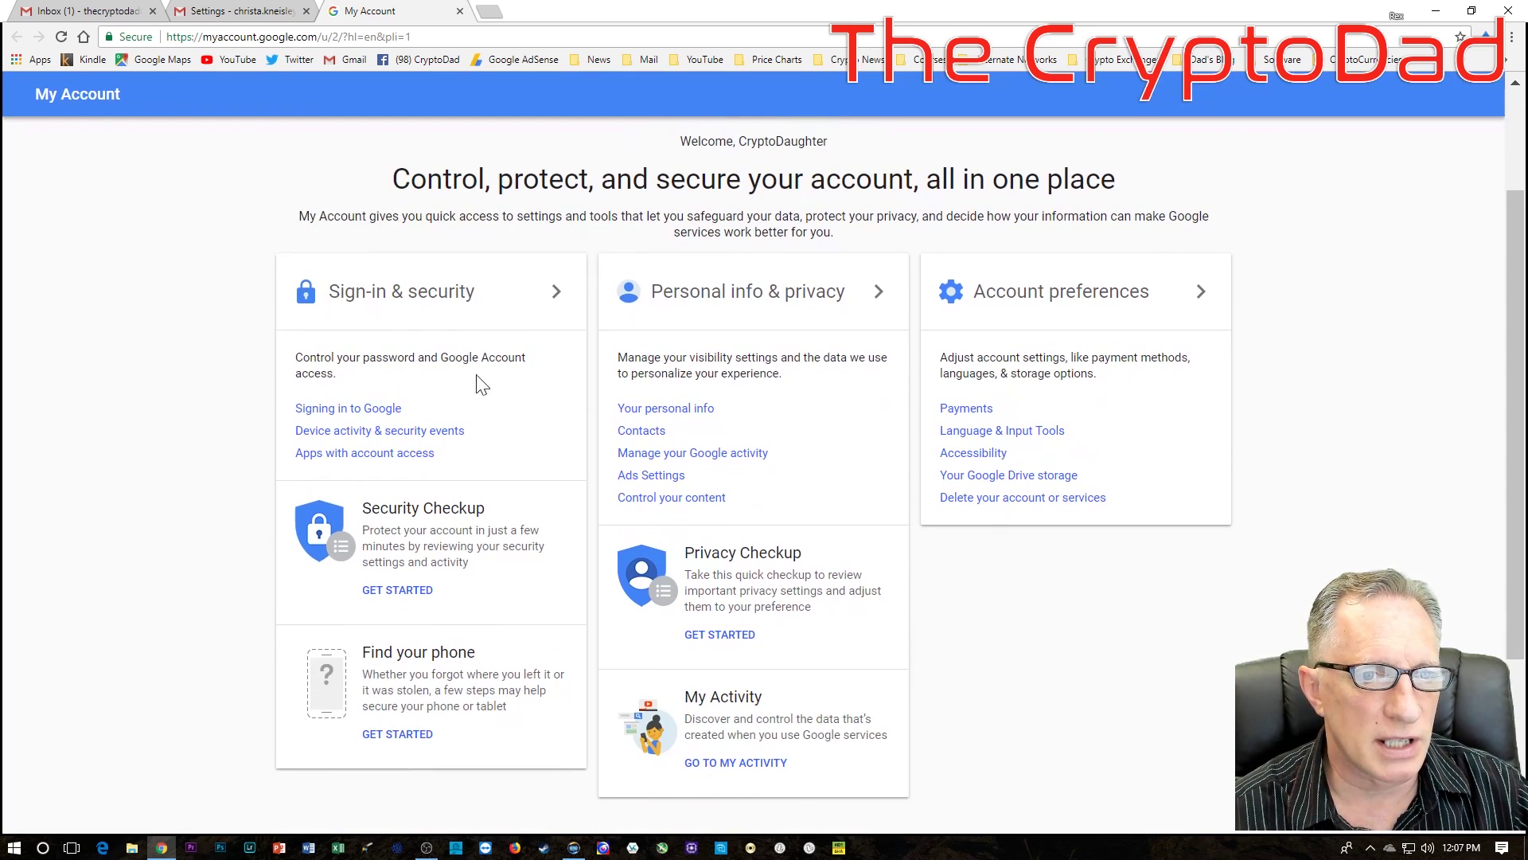
pyautogui.click(422, 306)
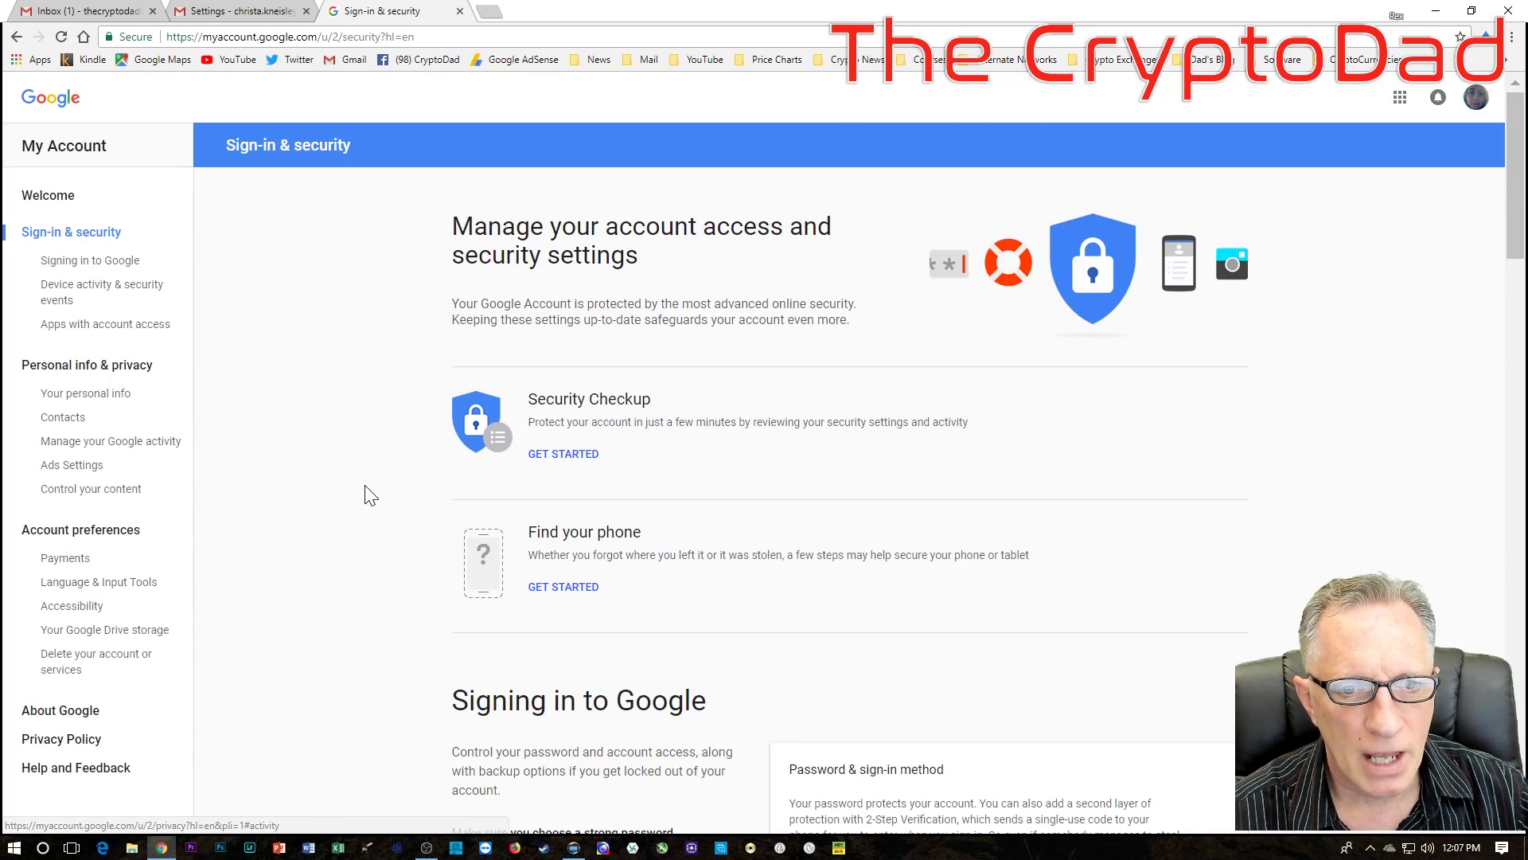
pyautogui.scroll(-3, 370, 490)
pyautogui.scroll(-4, 372, 478)
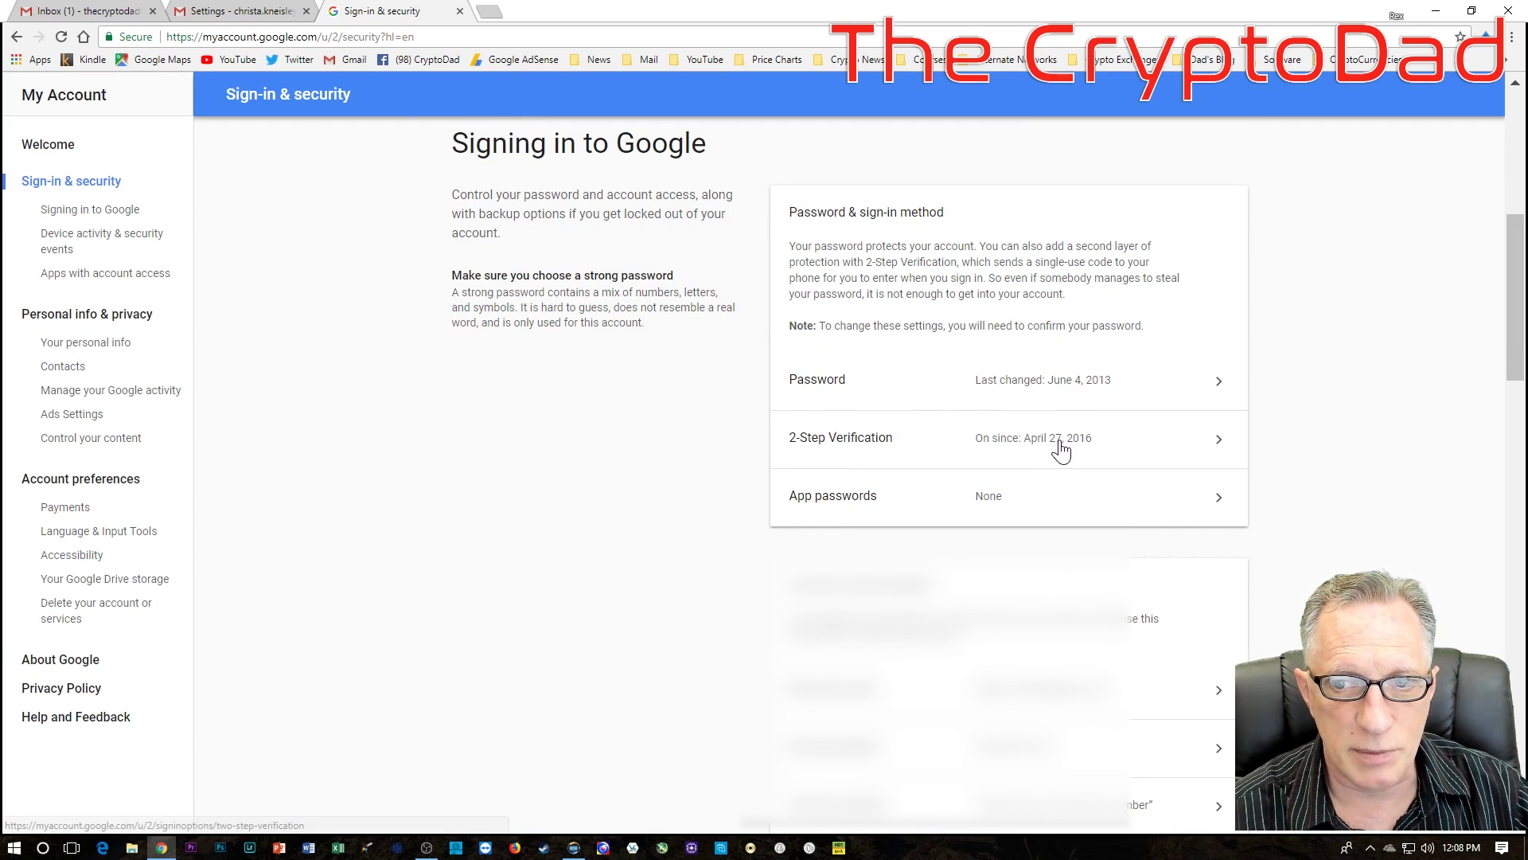
pyautogui.click(1033, 443)
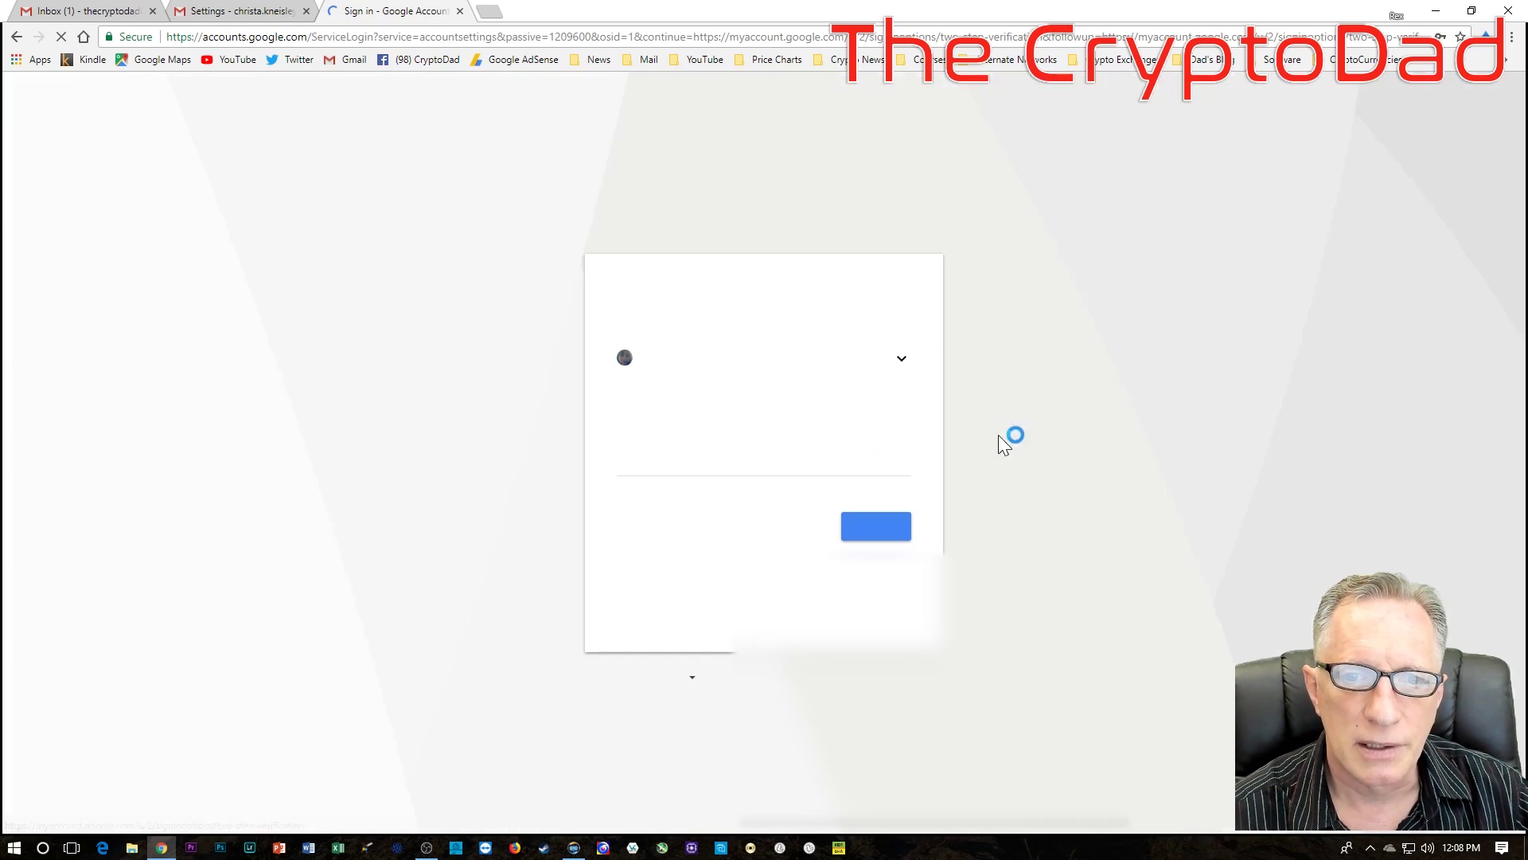
pyautogui.click(877, 531)
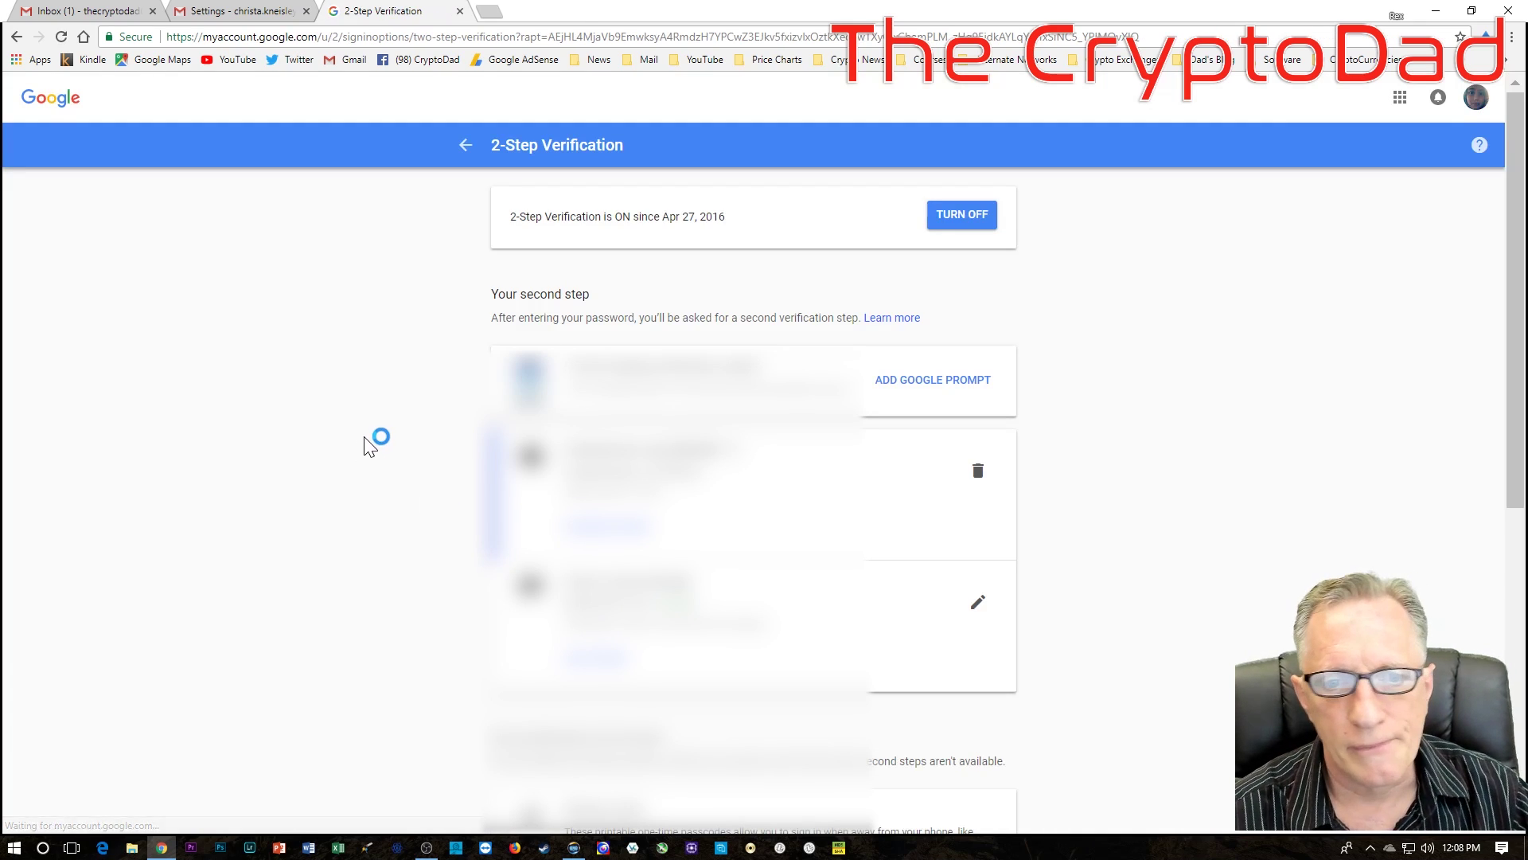
# Move the Authenticator app to a new iPhone to display the setup barcode
pyautogui.scroll(-2, 367, 435)
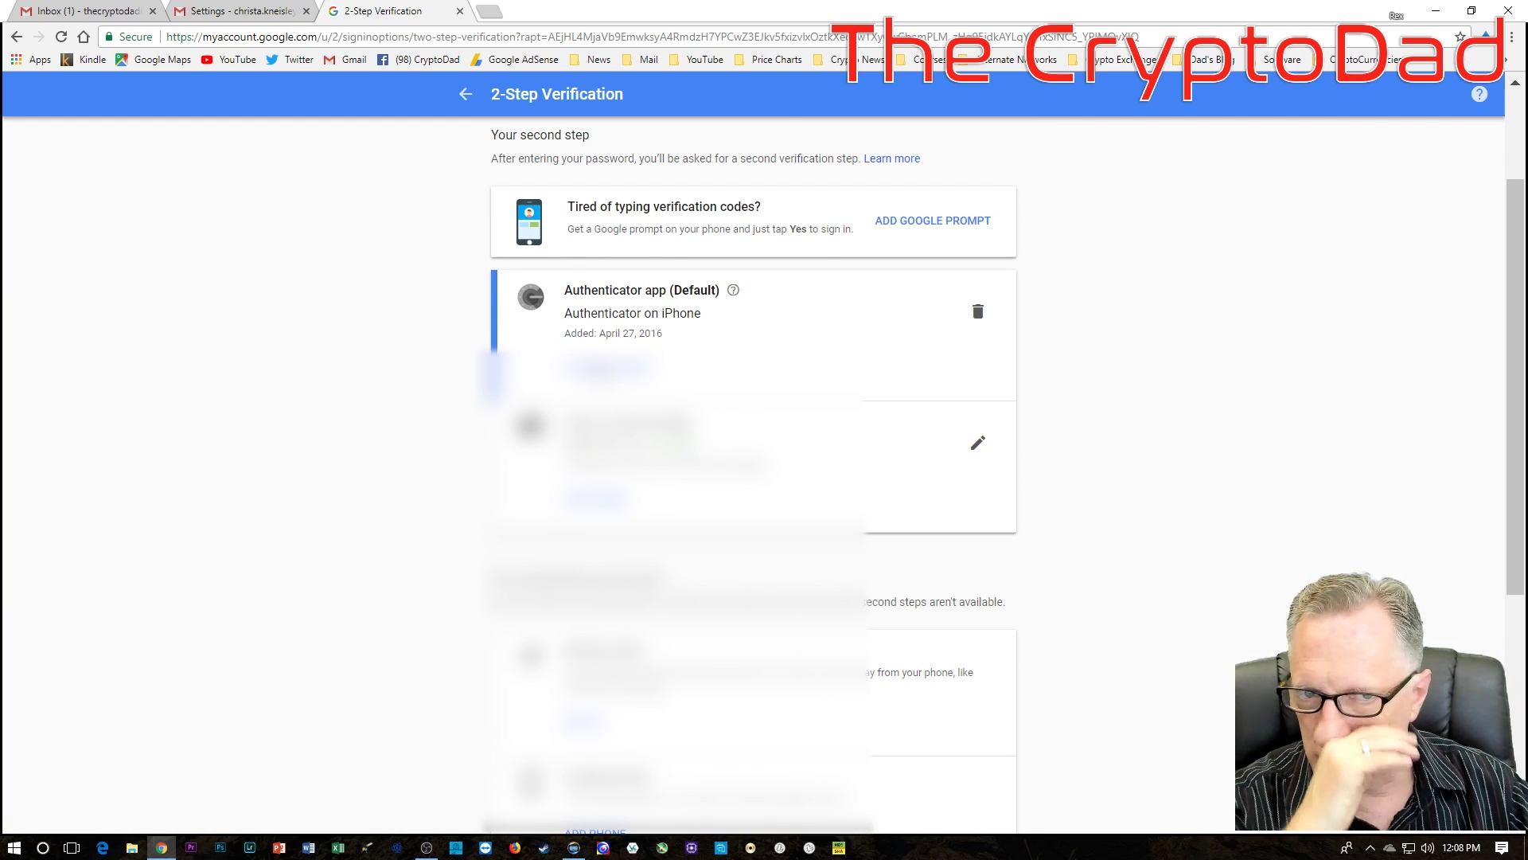
pyautogui.click(609, 367)
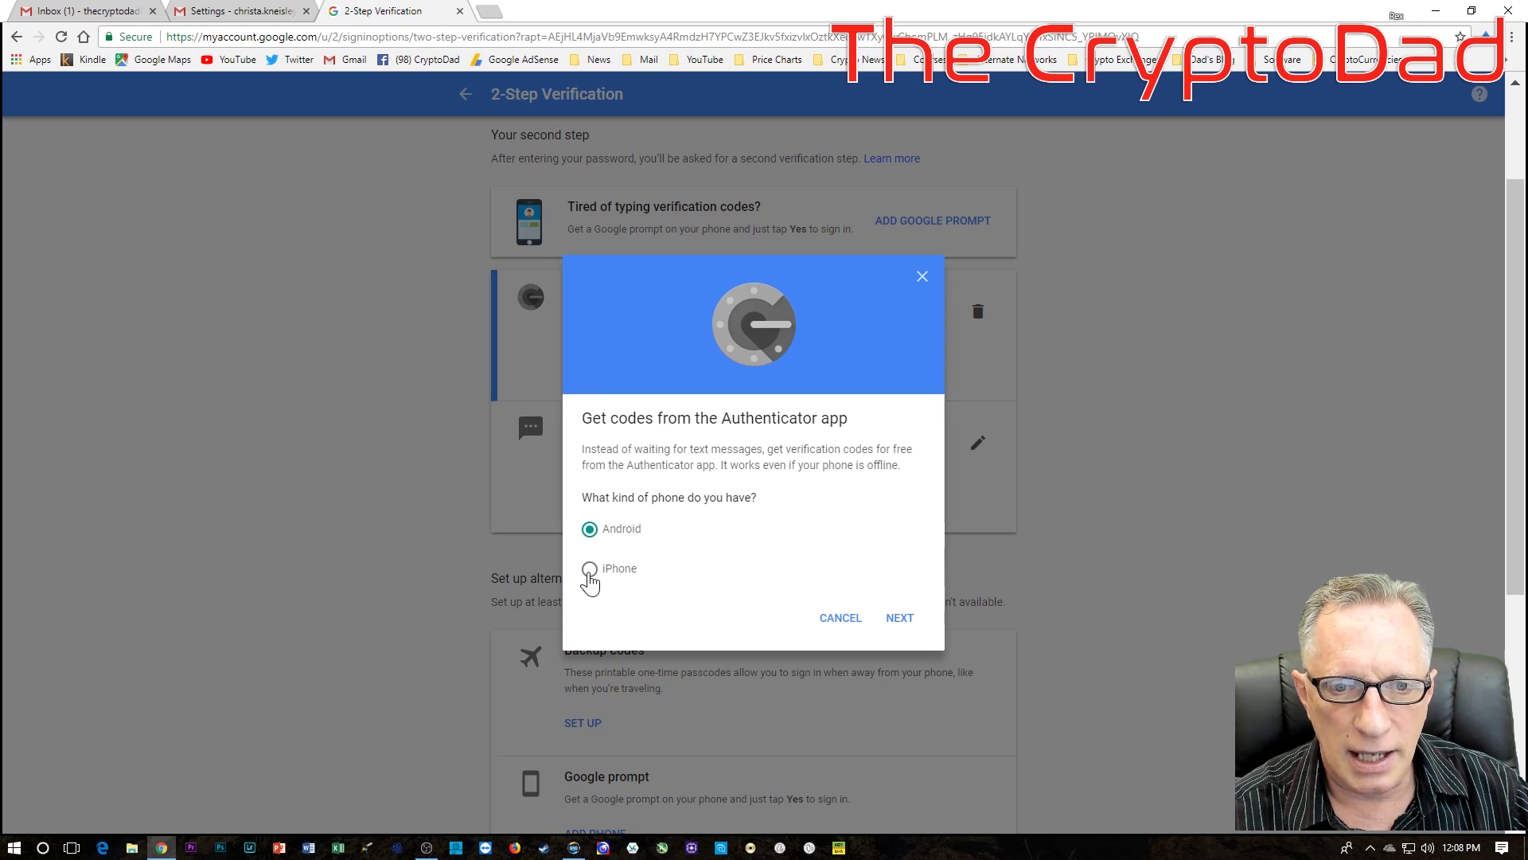
pyautogui.click(589, 570)
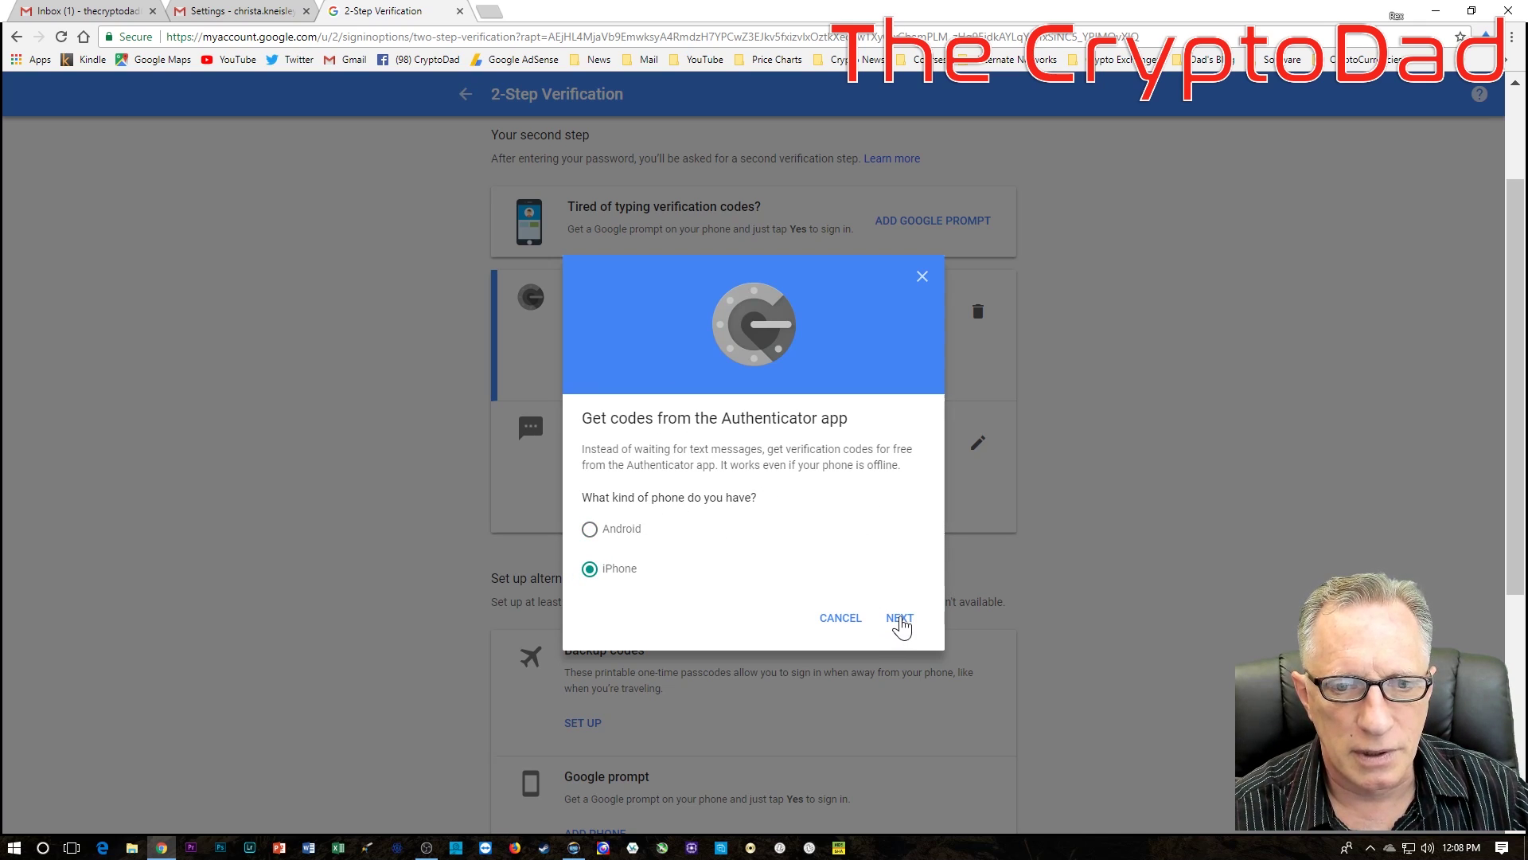
pyautogui.click(898, 627)
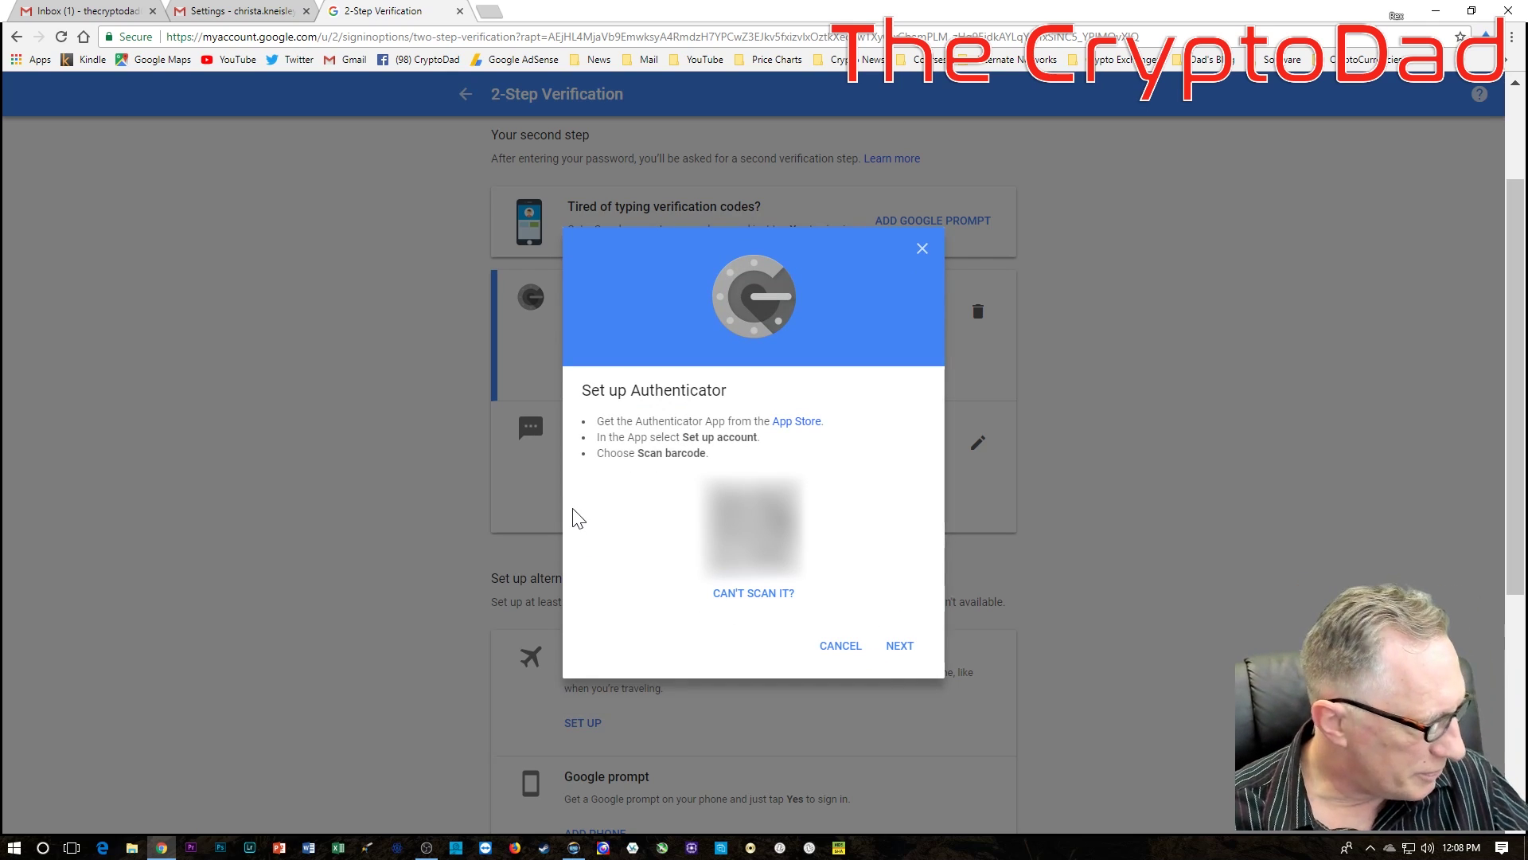
pyautogui.moveTo(768, 705)
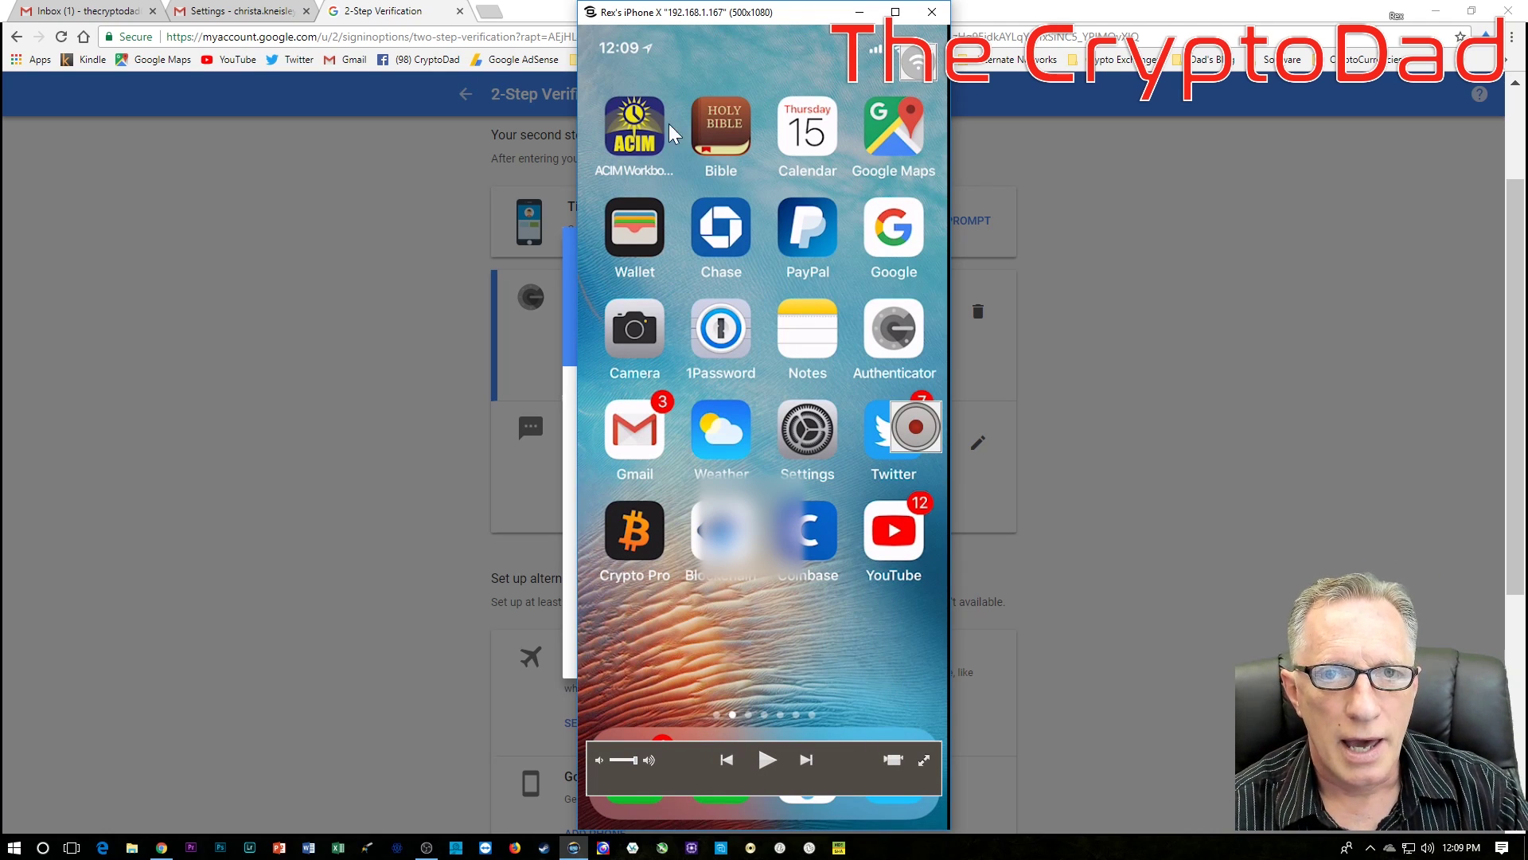
# Move the new iPhone mirror left, scan the barcode, and continue to code entry
pyautogui.moveTo(752, 13); pyautogui.dragTo(294, 12)
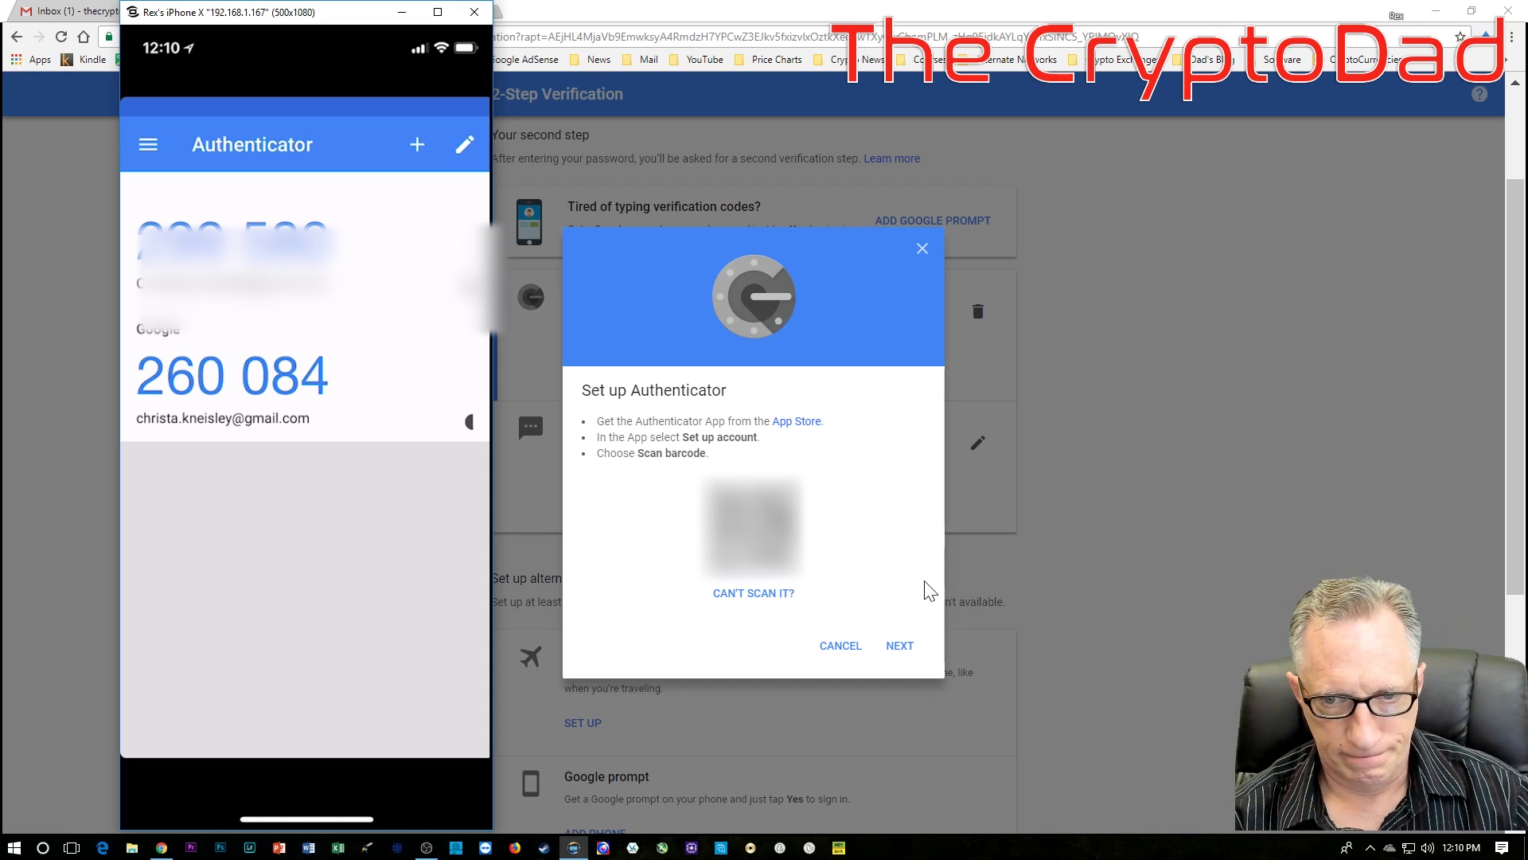
pyautogui.click(902, 649)
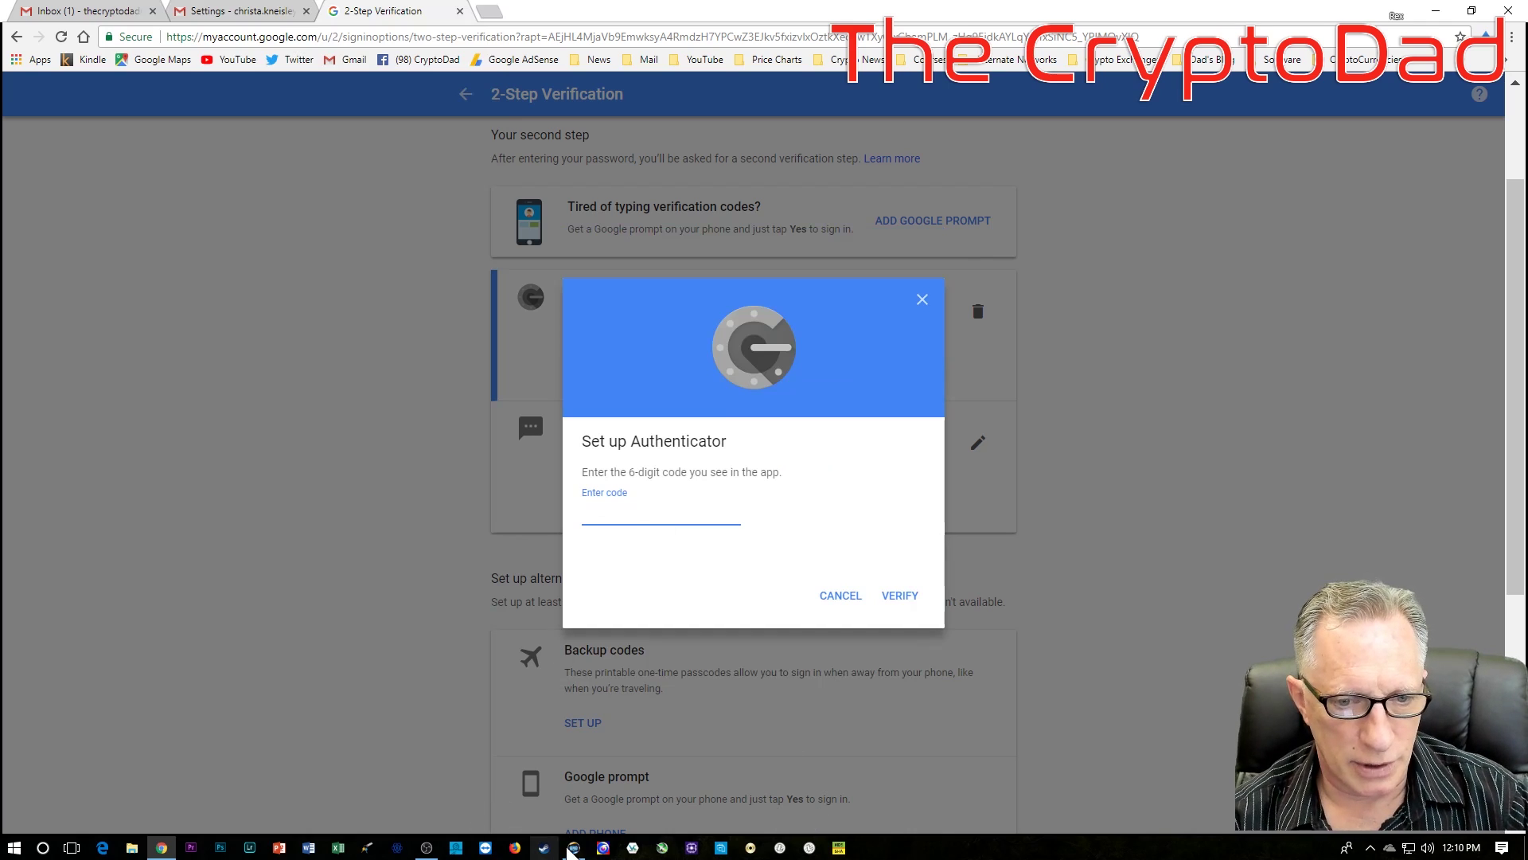
pyautogui.click(574, 848)
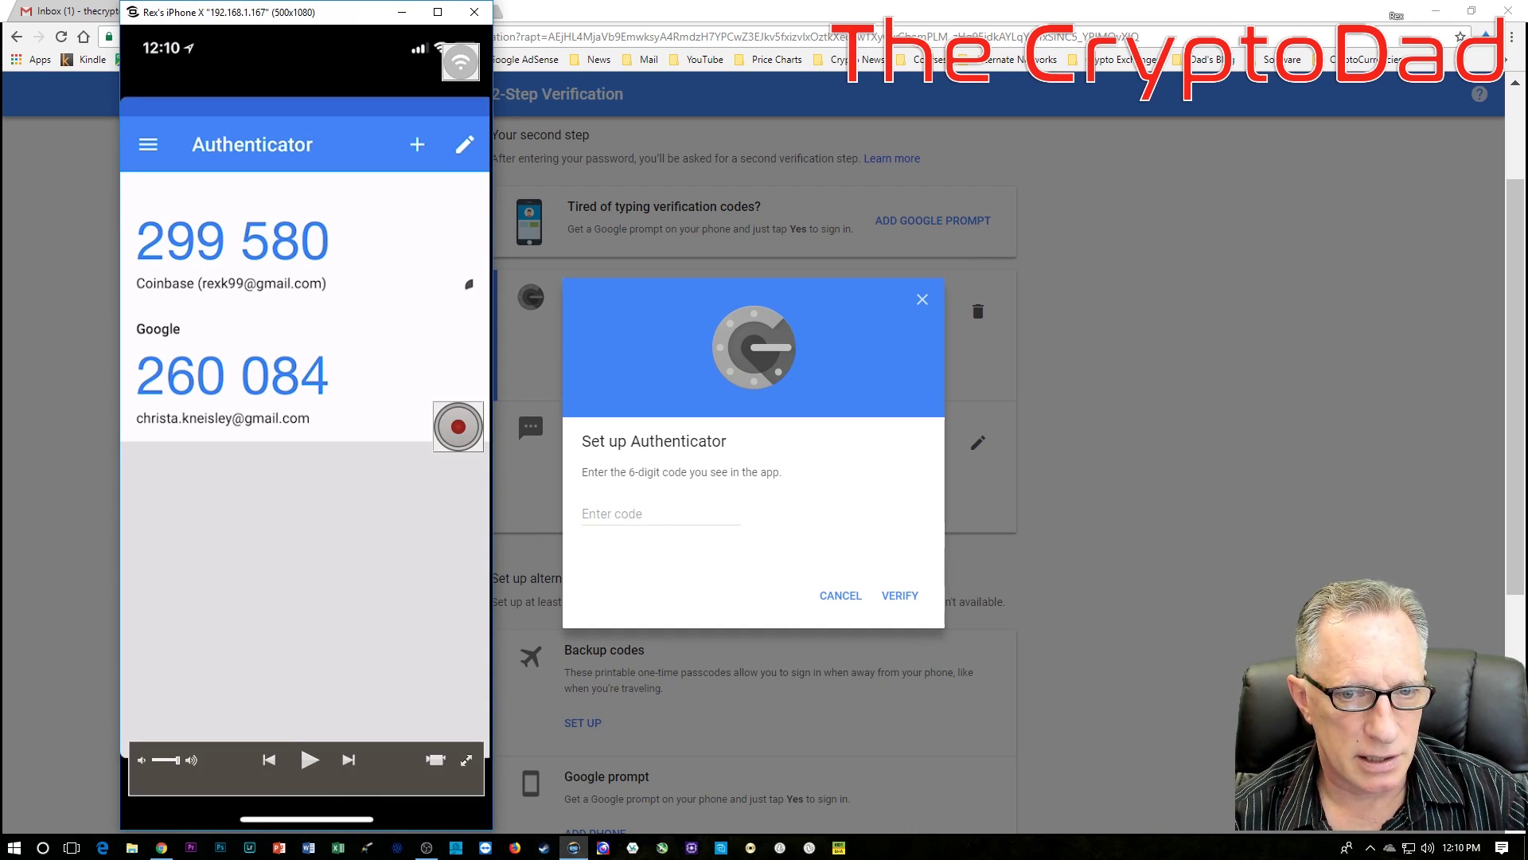
pyautogui.click(528, 401)
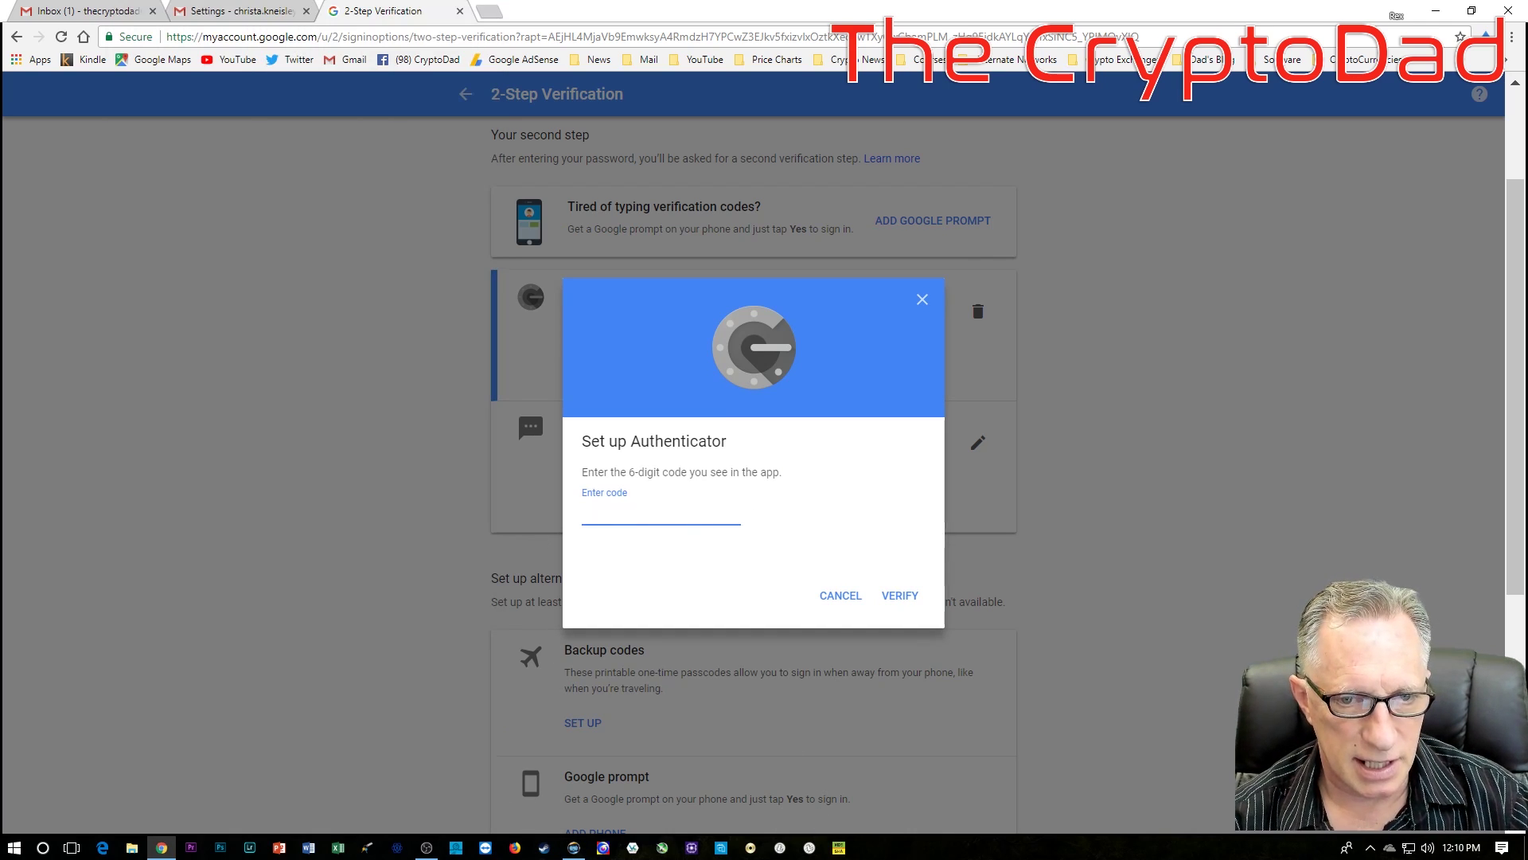
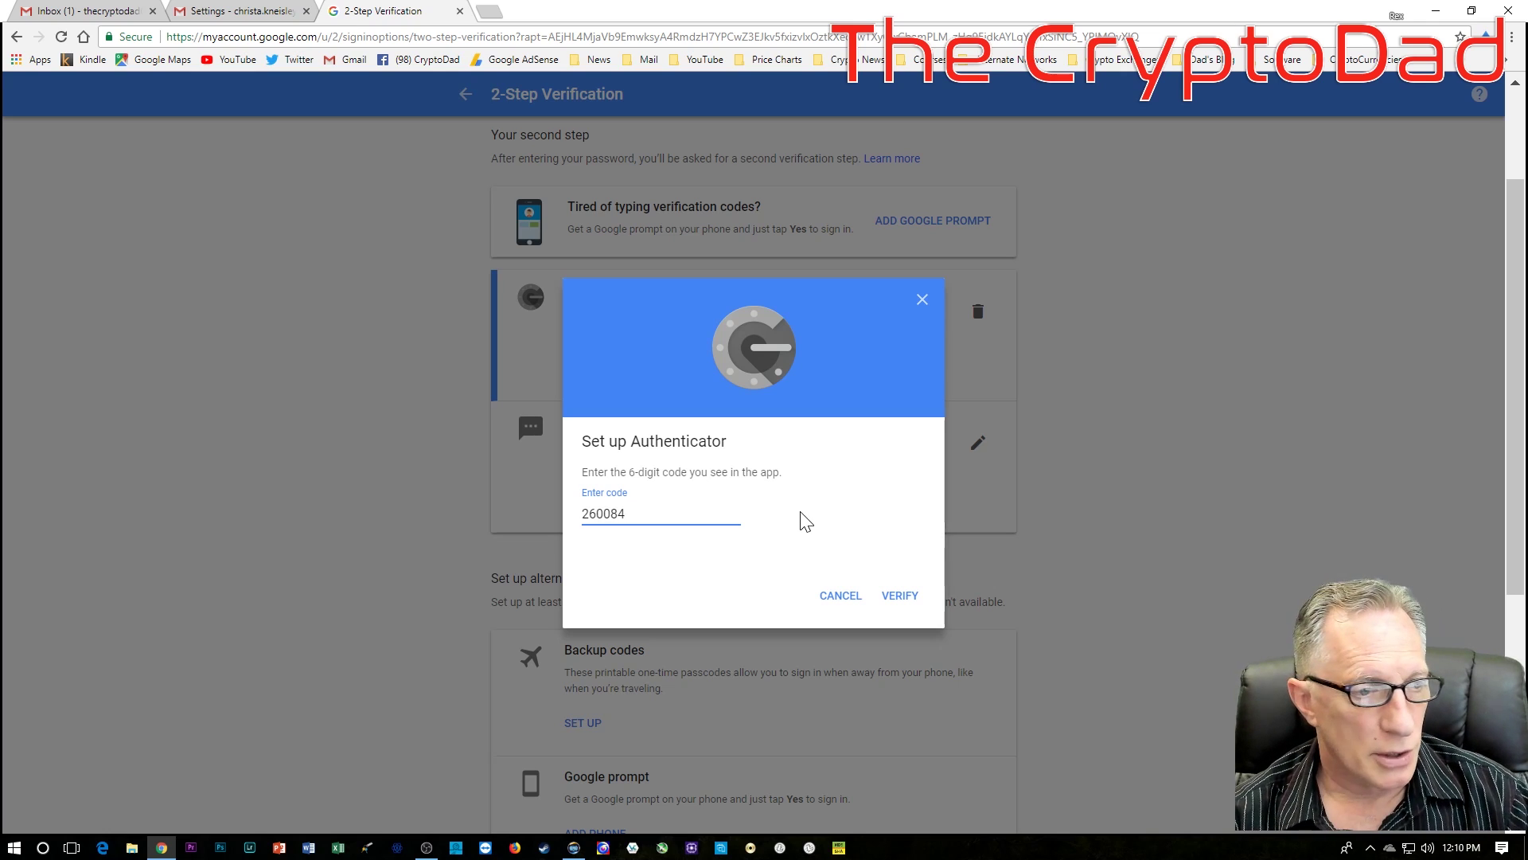
pyautogui.click(902, 603)
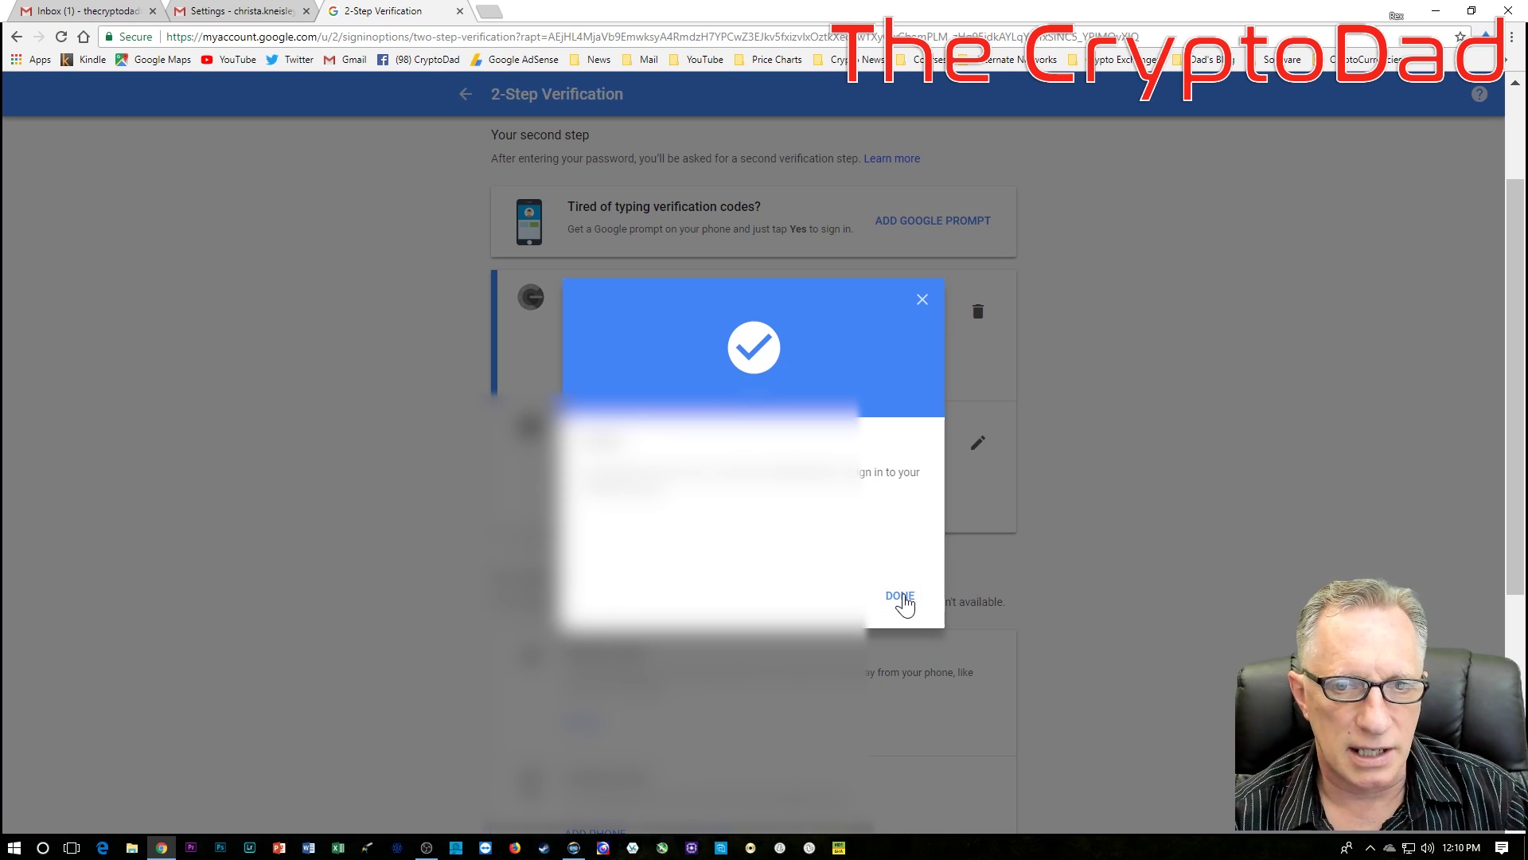
pyautogui.click(900, 597)
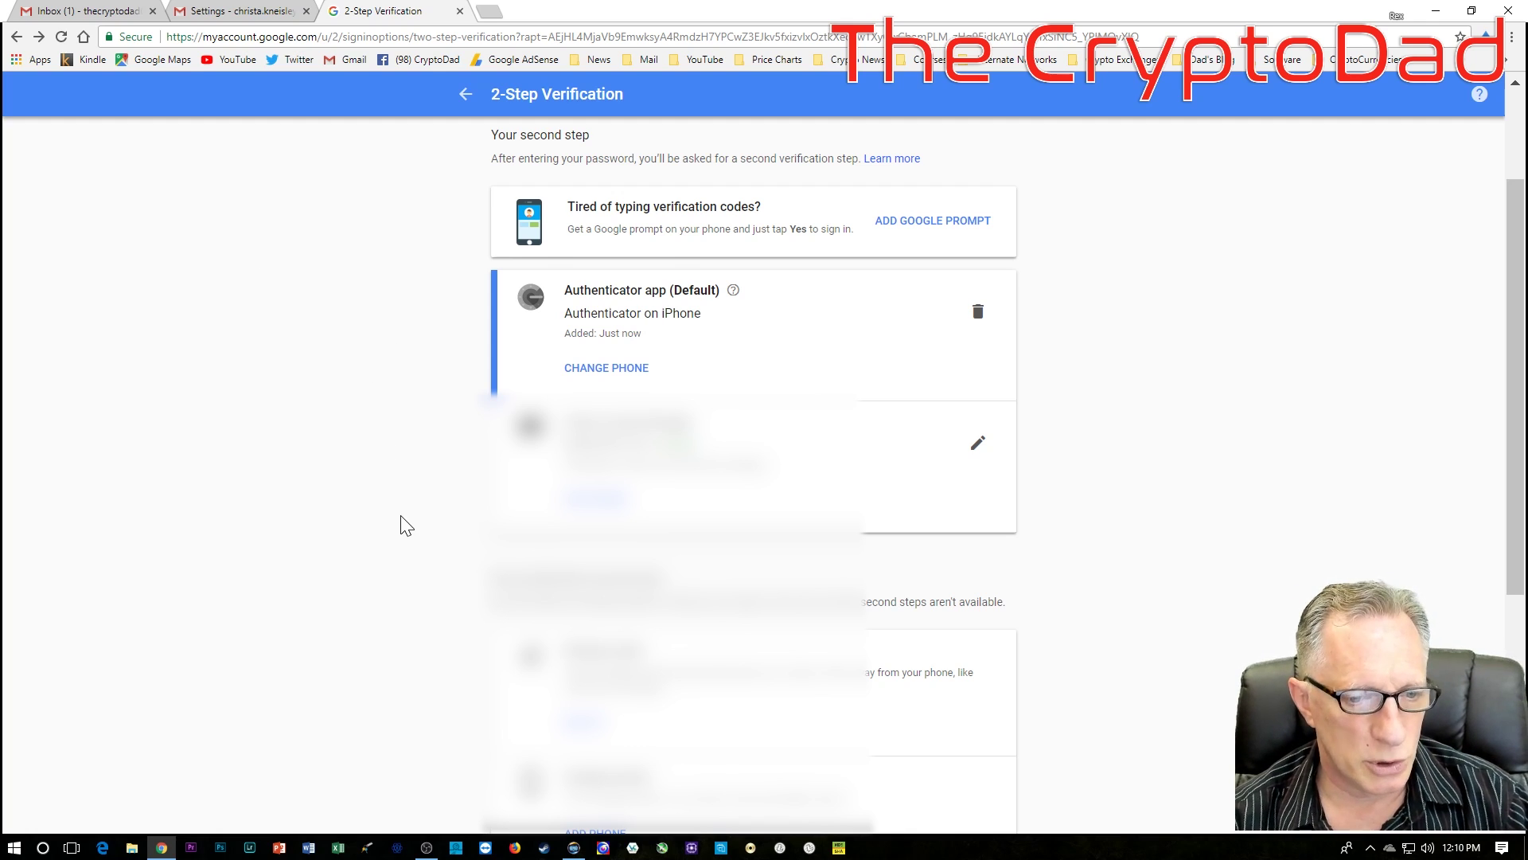
# Put the iPhone mirror away and open a new Chrome tab
pyautogui.click(574, 849)
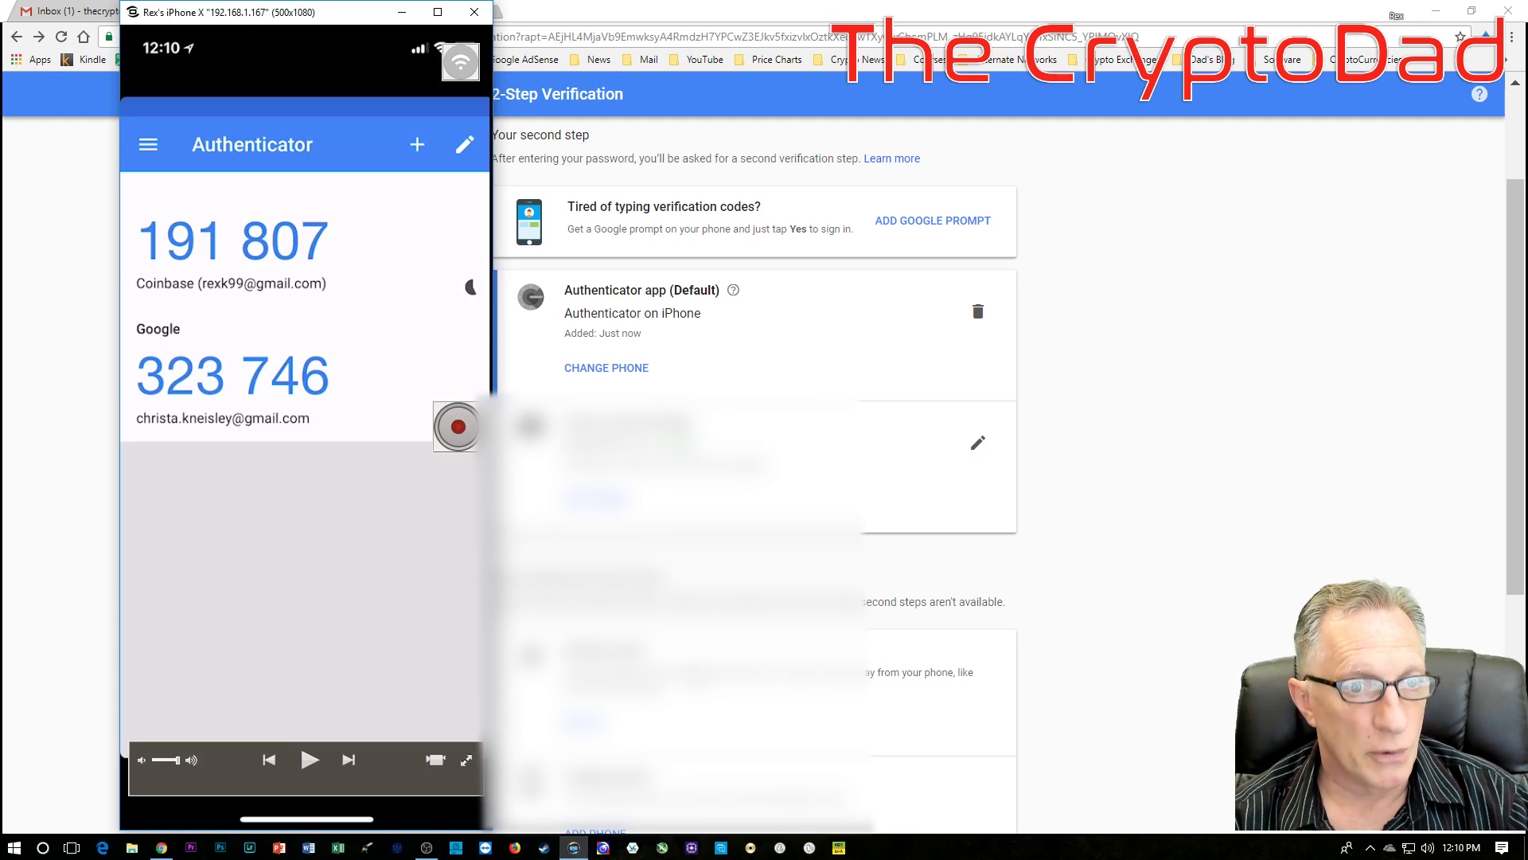
pyautogui.hotkey('alt', 'Tab')
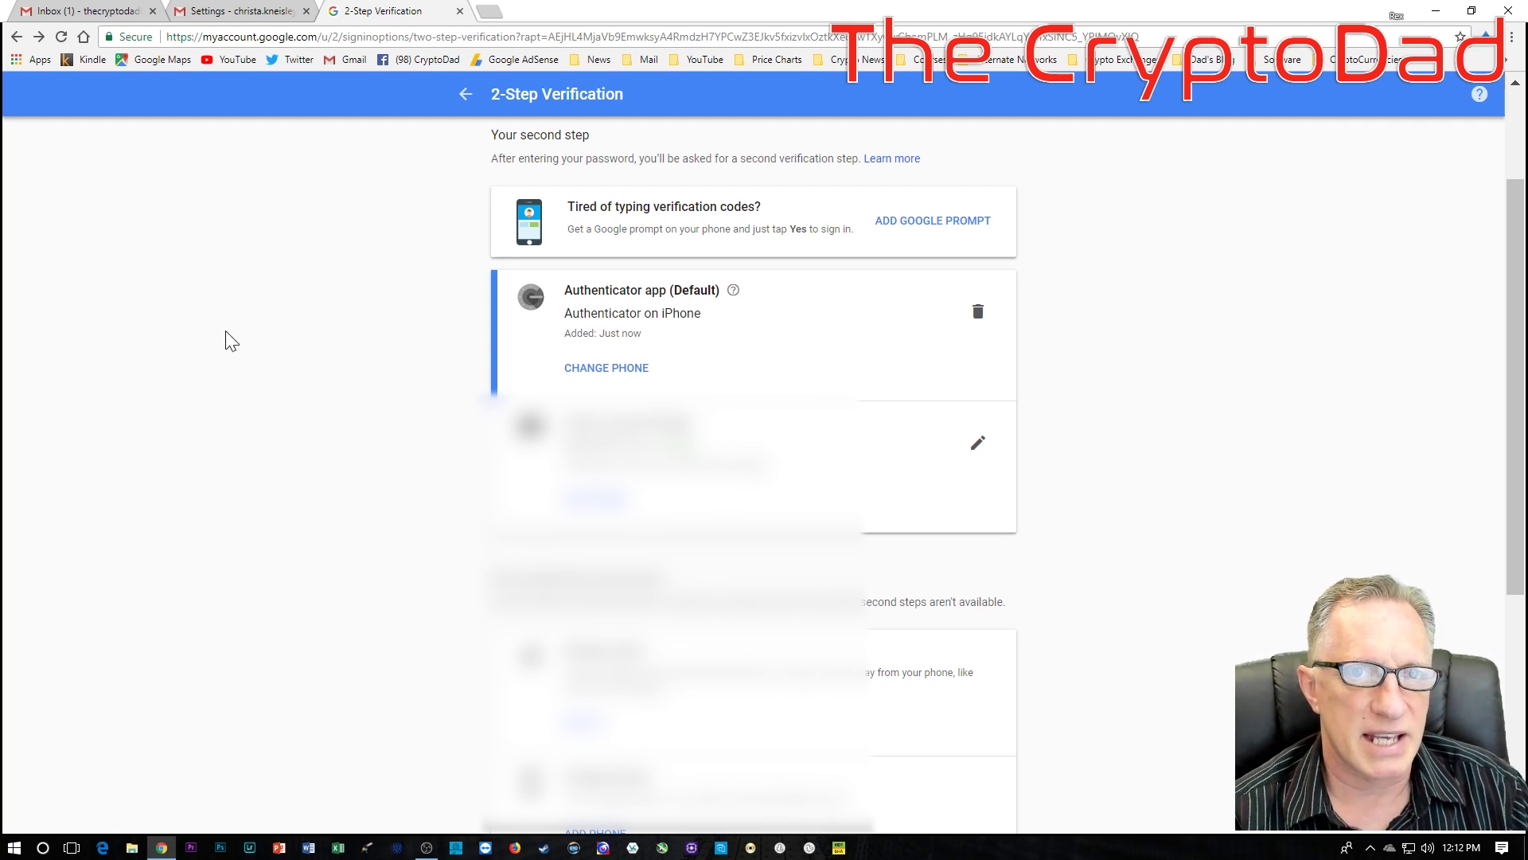
pyautogui.hotkey('ctrl', 't')
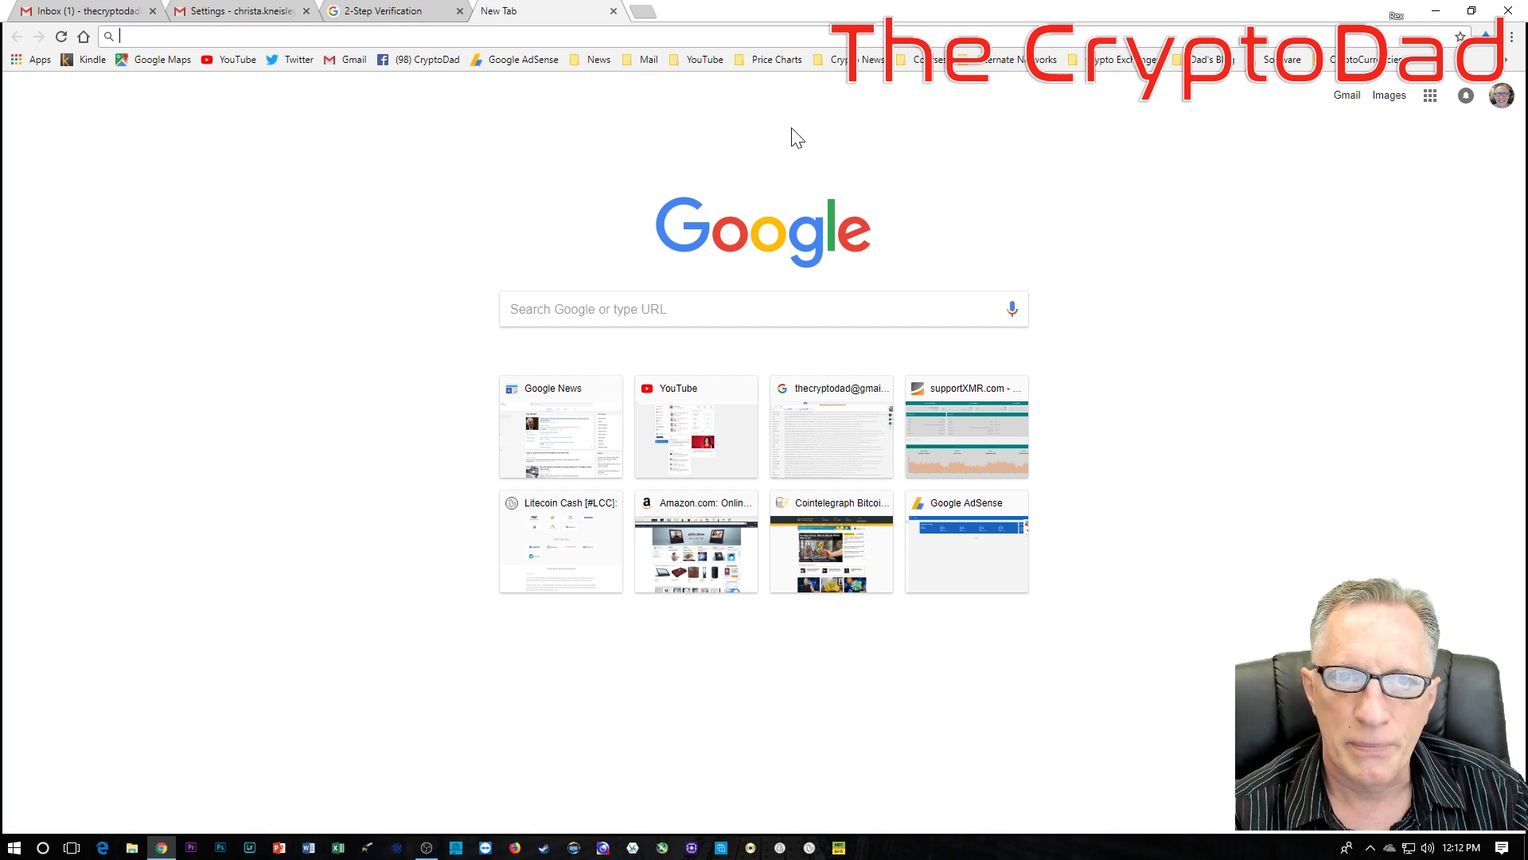
# Go to Coinbase from the Crypto Exchange bookmarks and sign in with saved credentials
pyautogui.click(1124, 63)
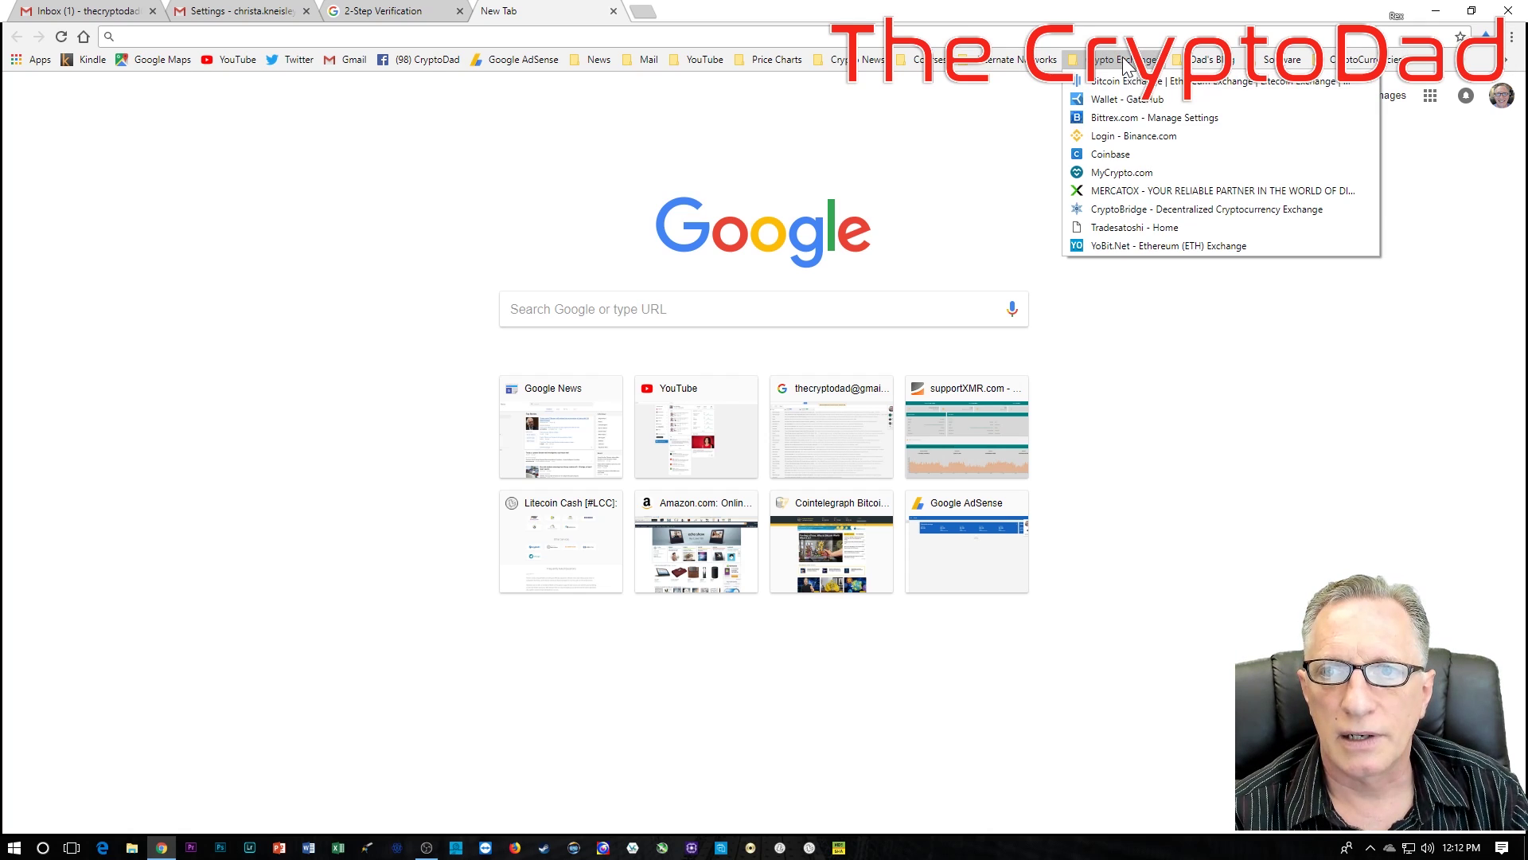
pyautogui.click(1138, 157)
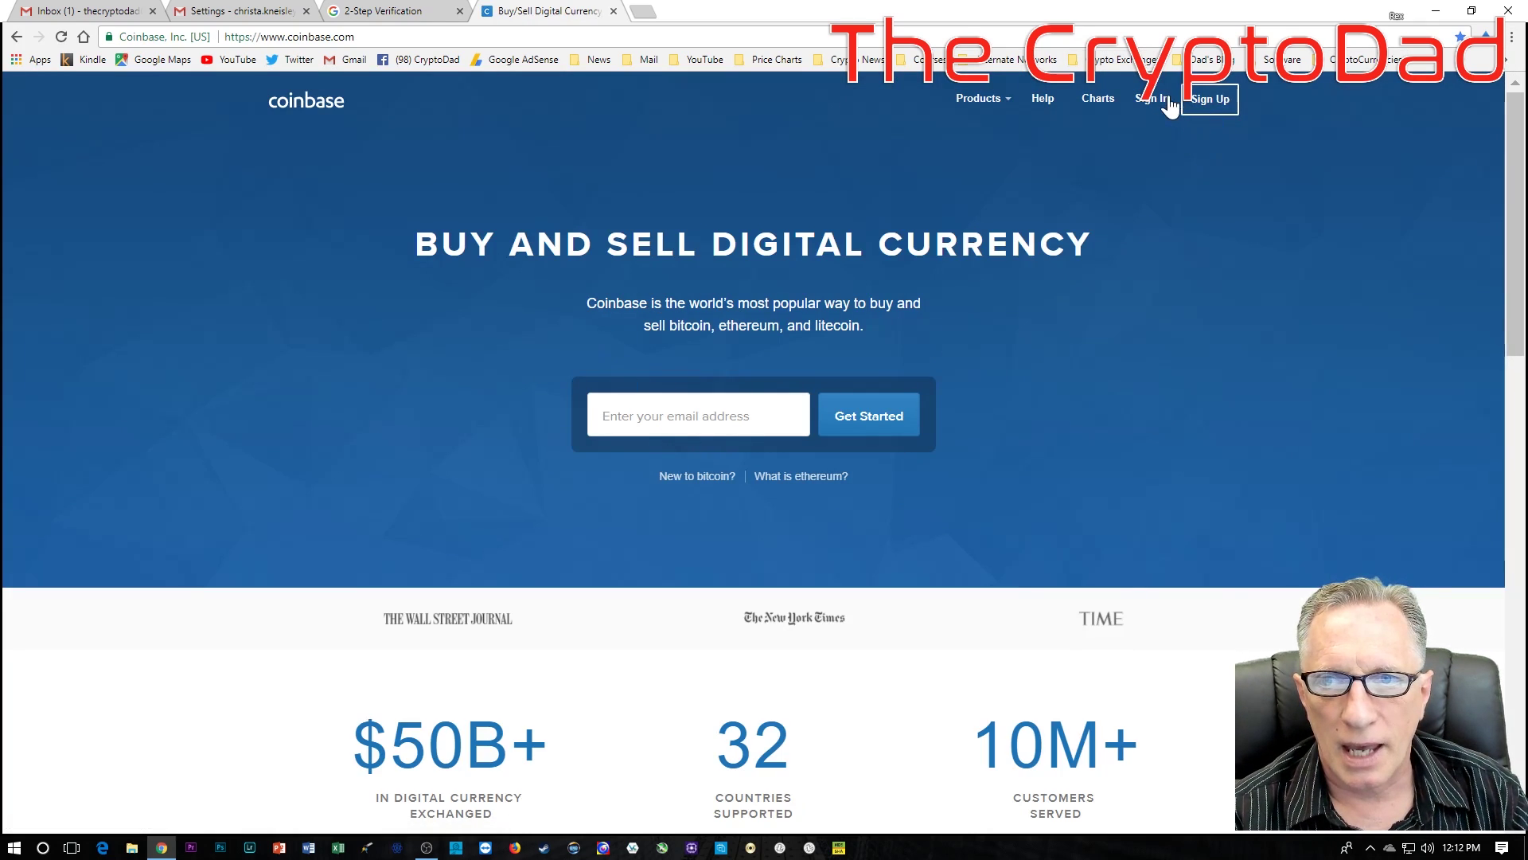
pyautogui.click(1169, 102)
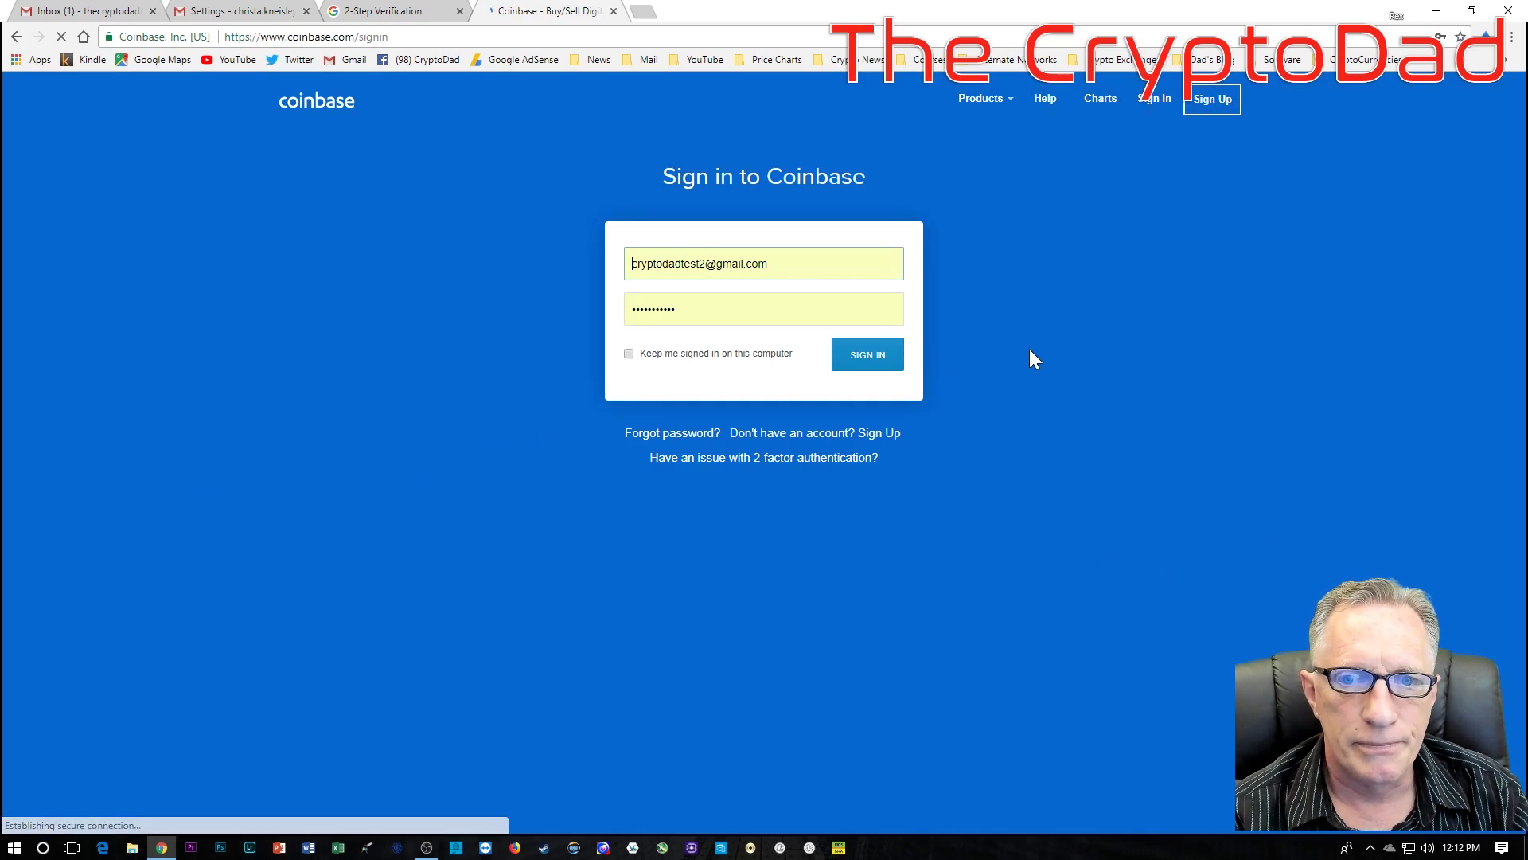
pyautogui.click(866, 359)
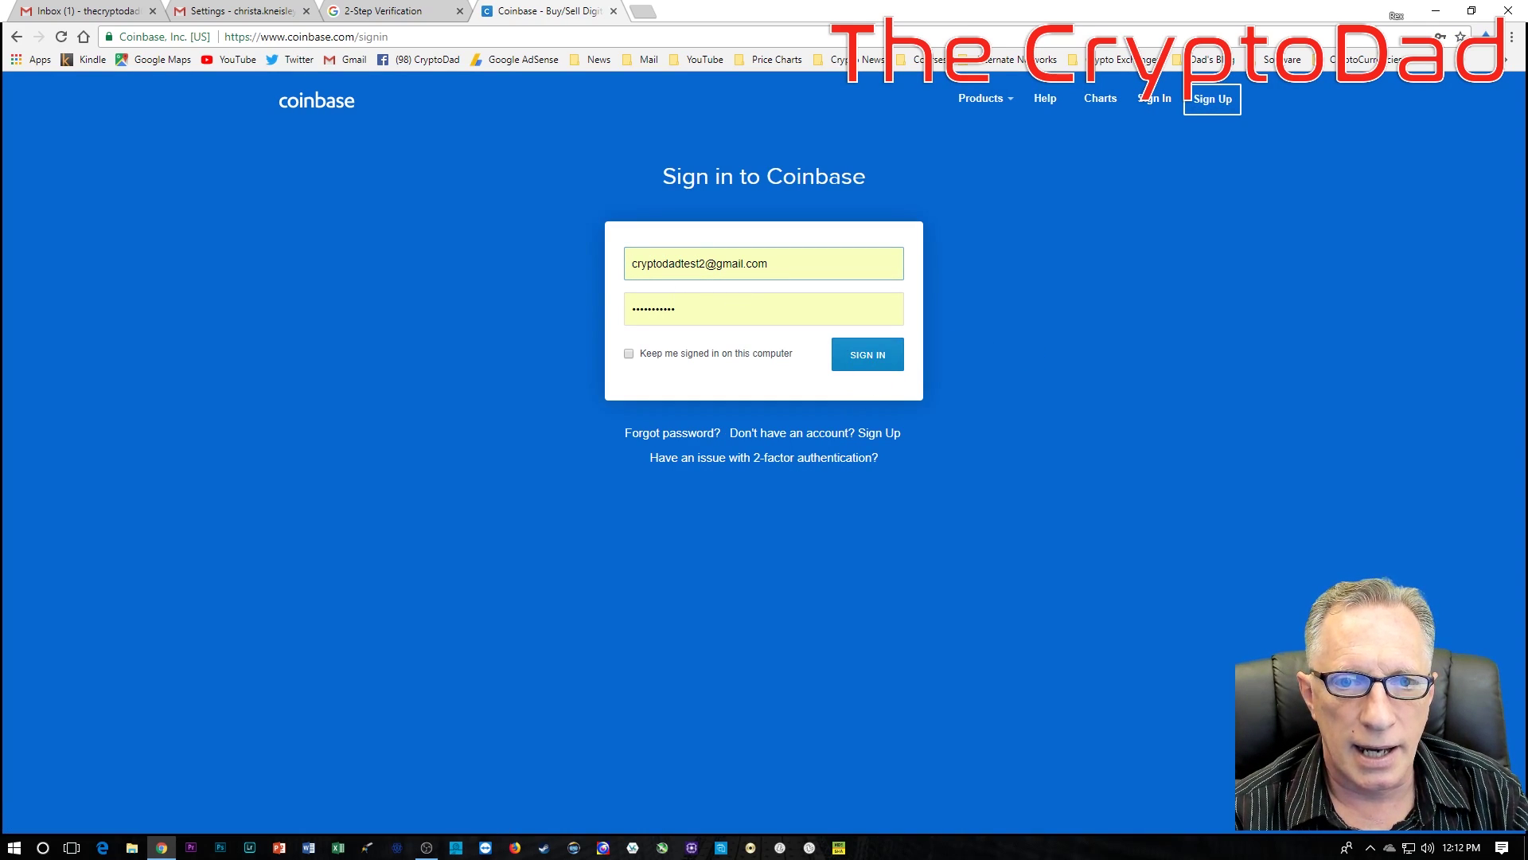
pyautogui.click(863, 360)
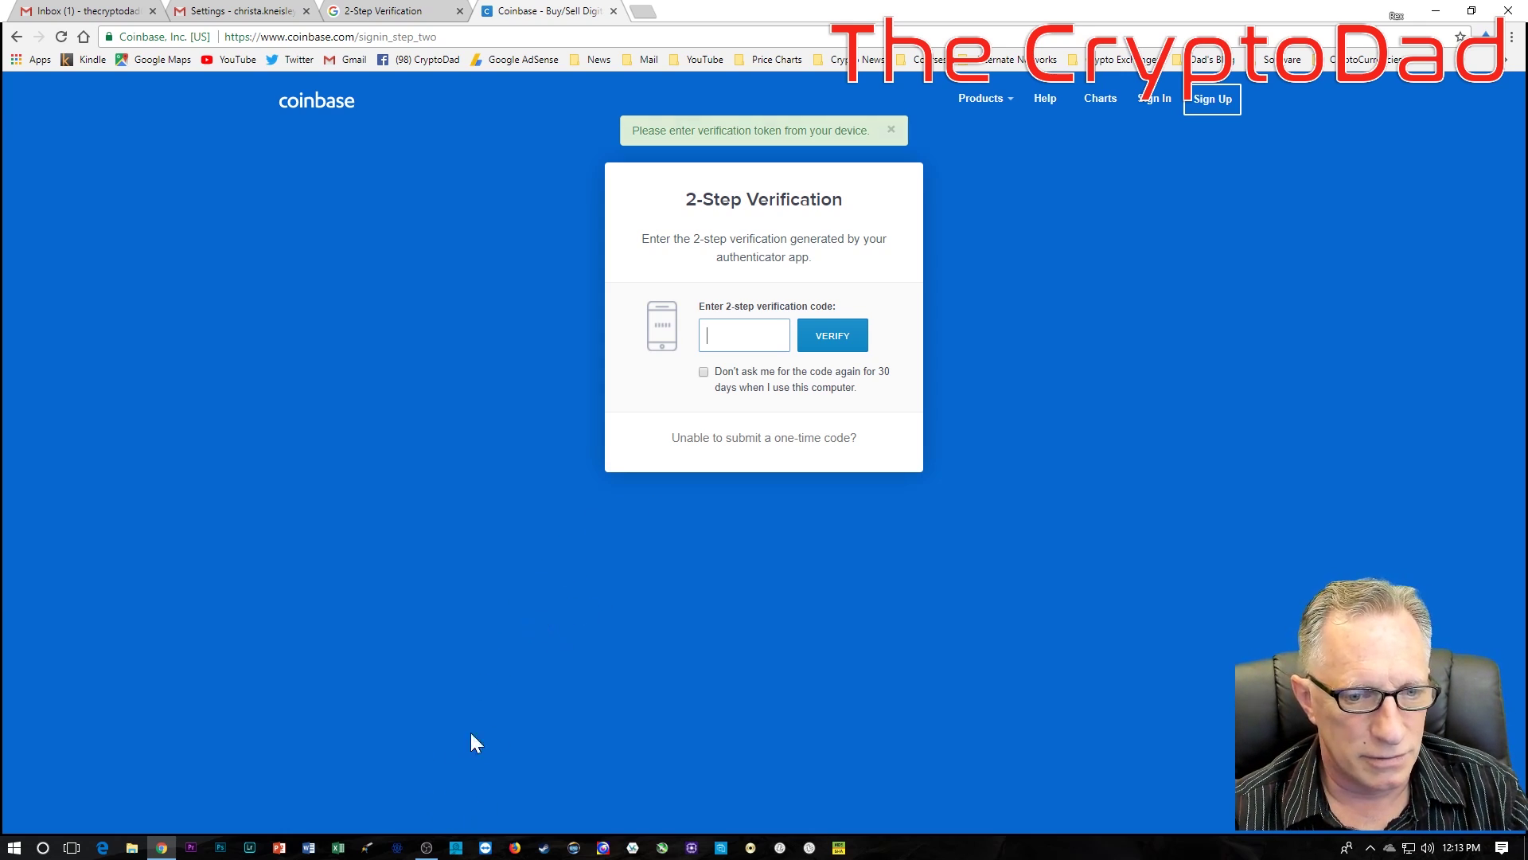
pyautogui.click(573, 847)
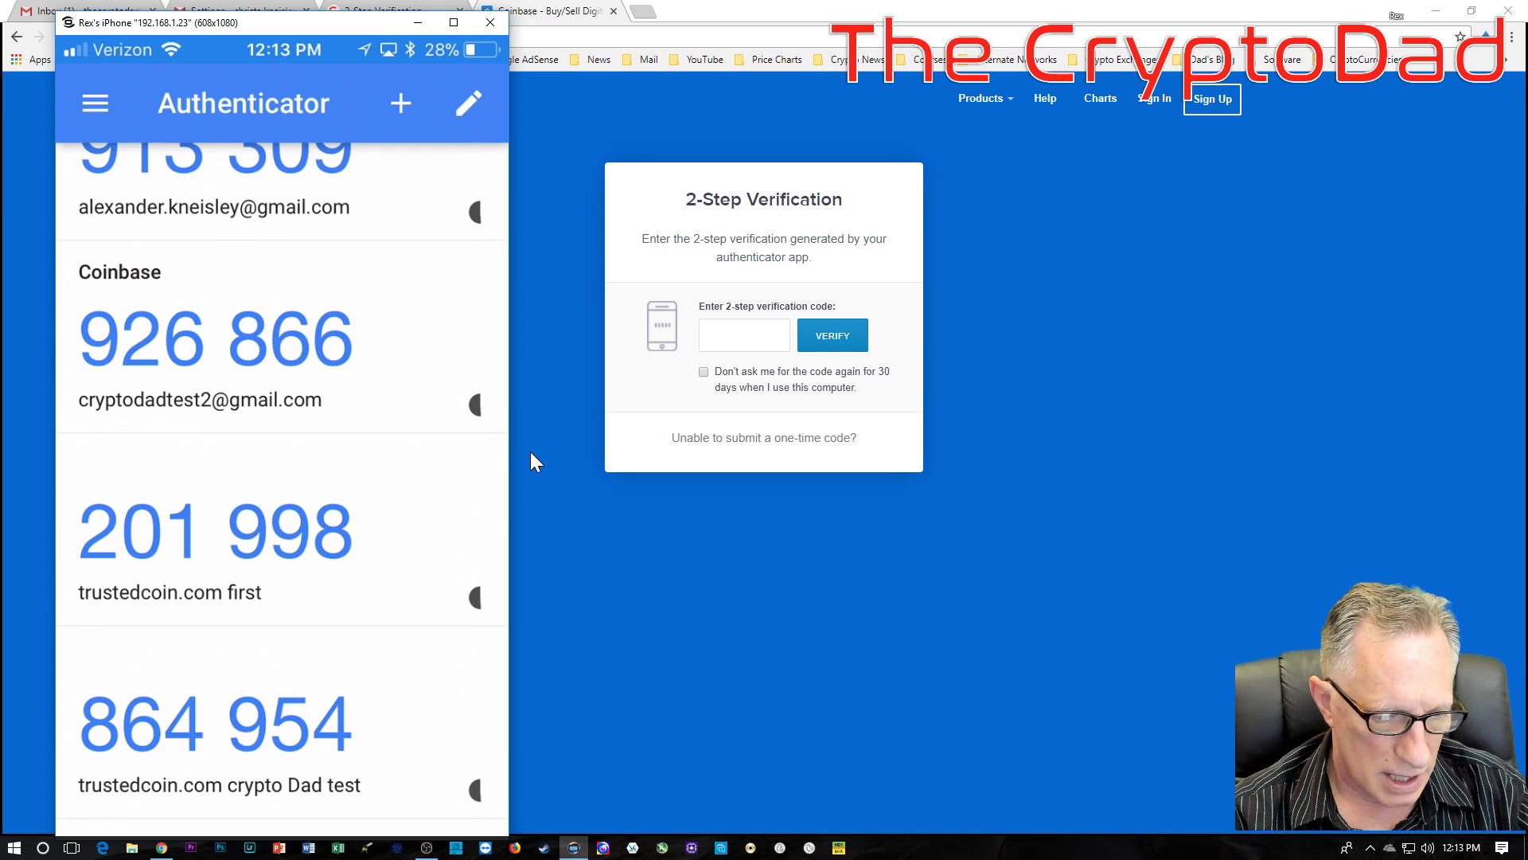
pyautogui.click(742, 335)
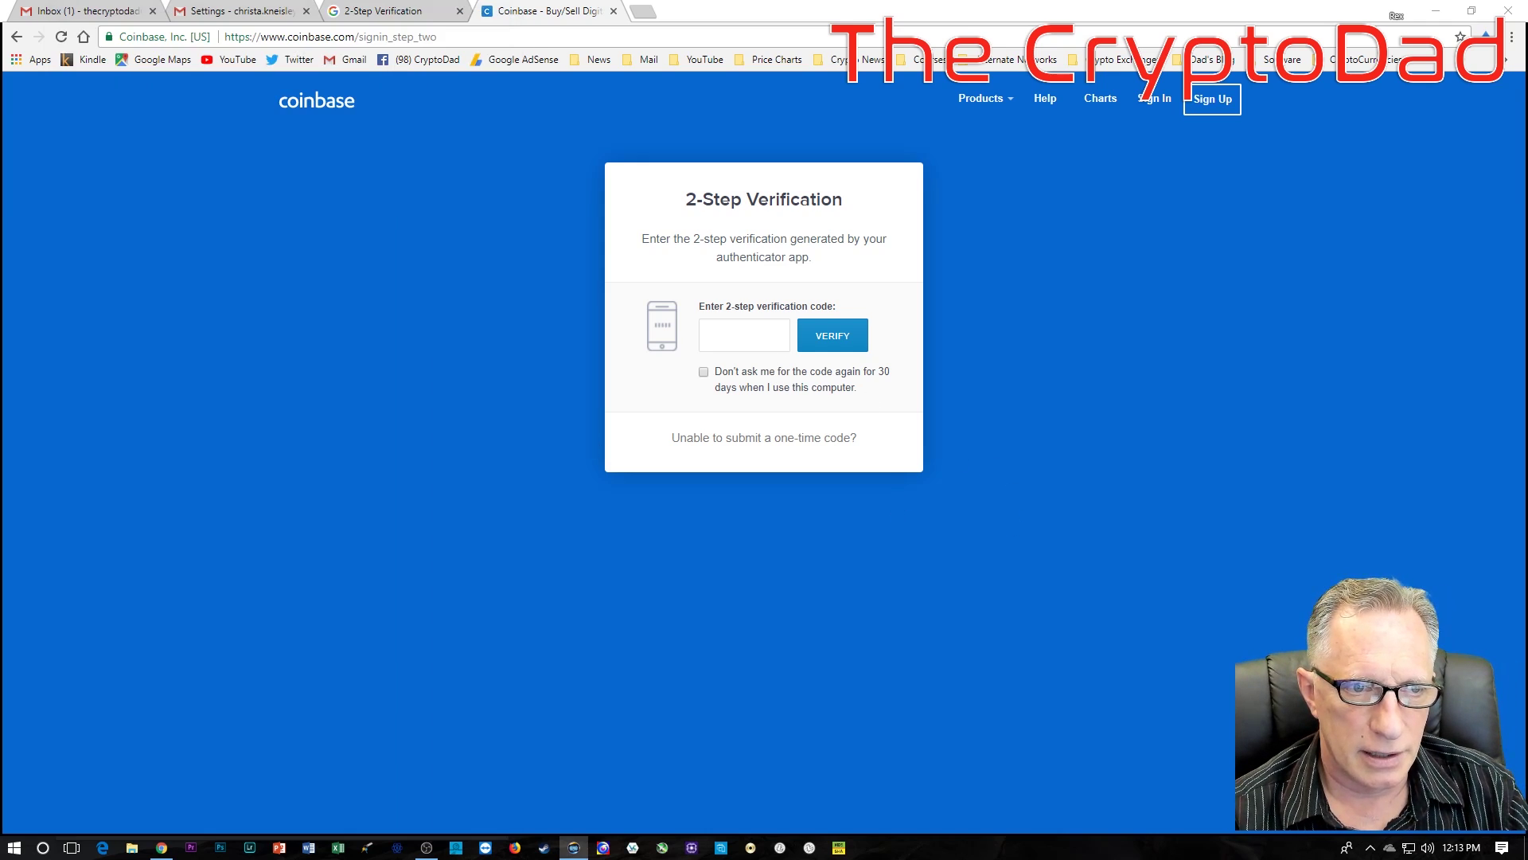
pyautogui.click(851, 348)
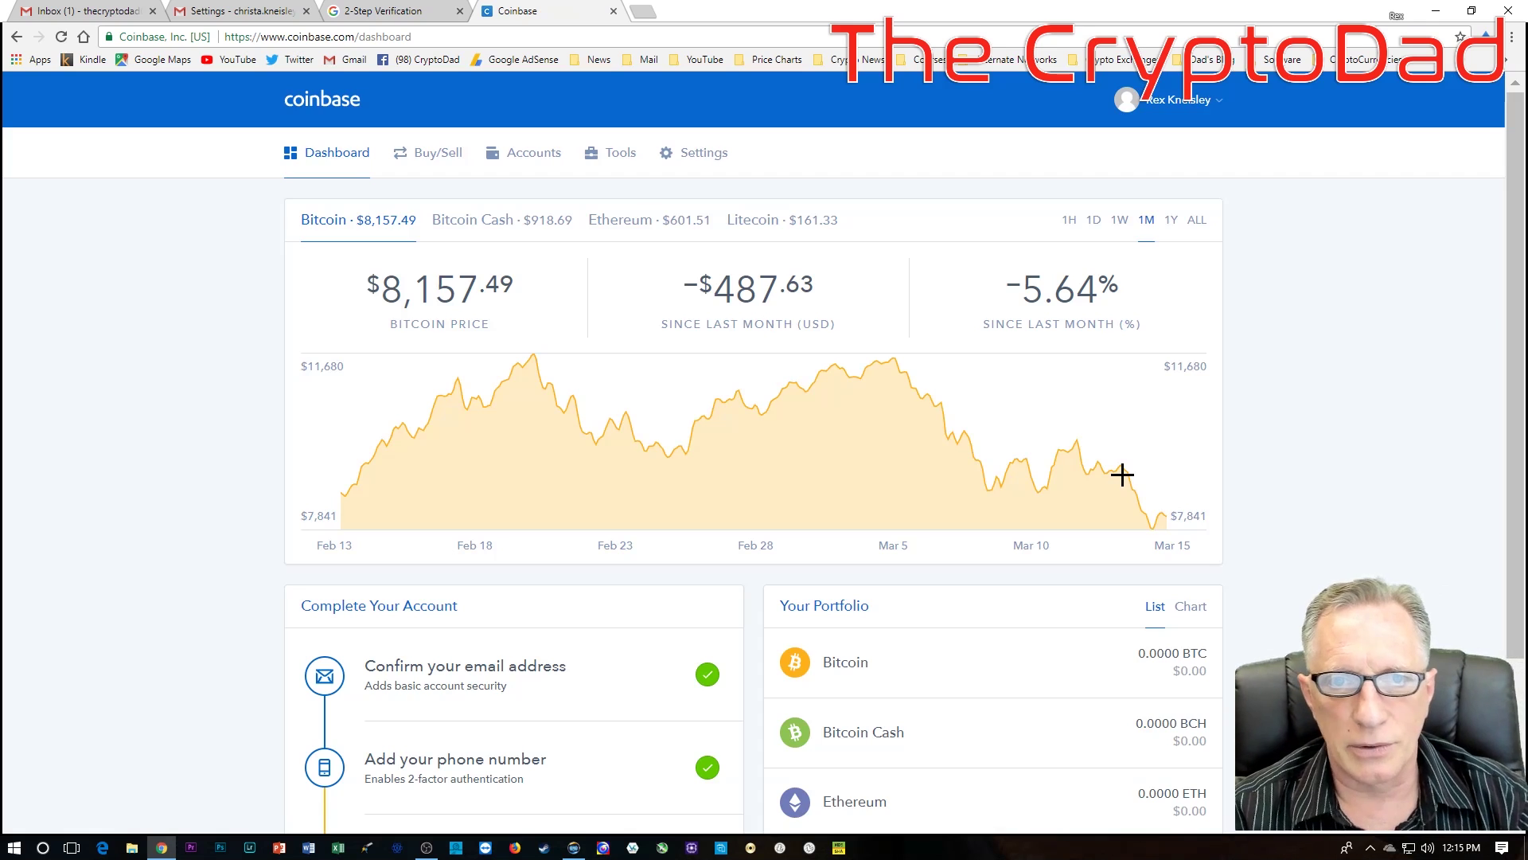
# Show Coinbase's Security settings at Two-Factor Authentication, with the iPhone mirror placed alongside
pyautogui.click(694, 160)
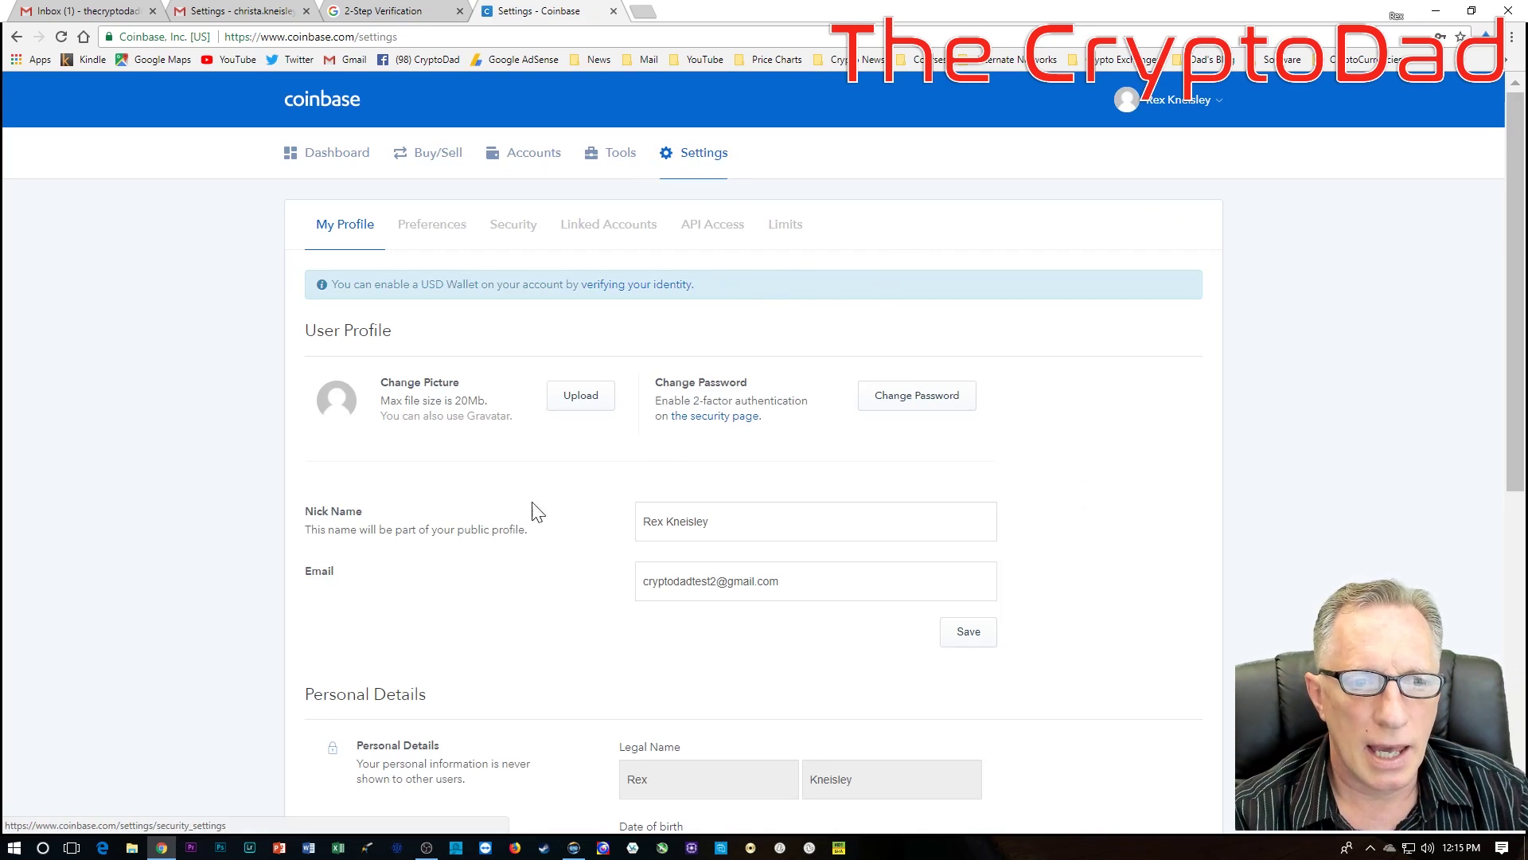
pyautogui.scroll(-2, 535, 510)
pyautogui.scroll(2, 532, 454)
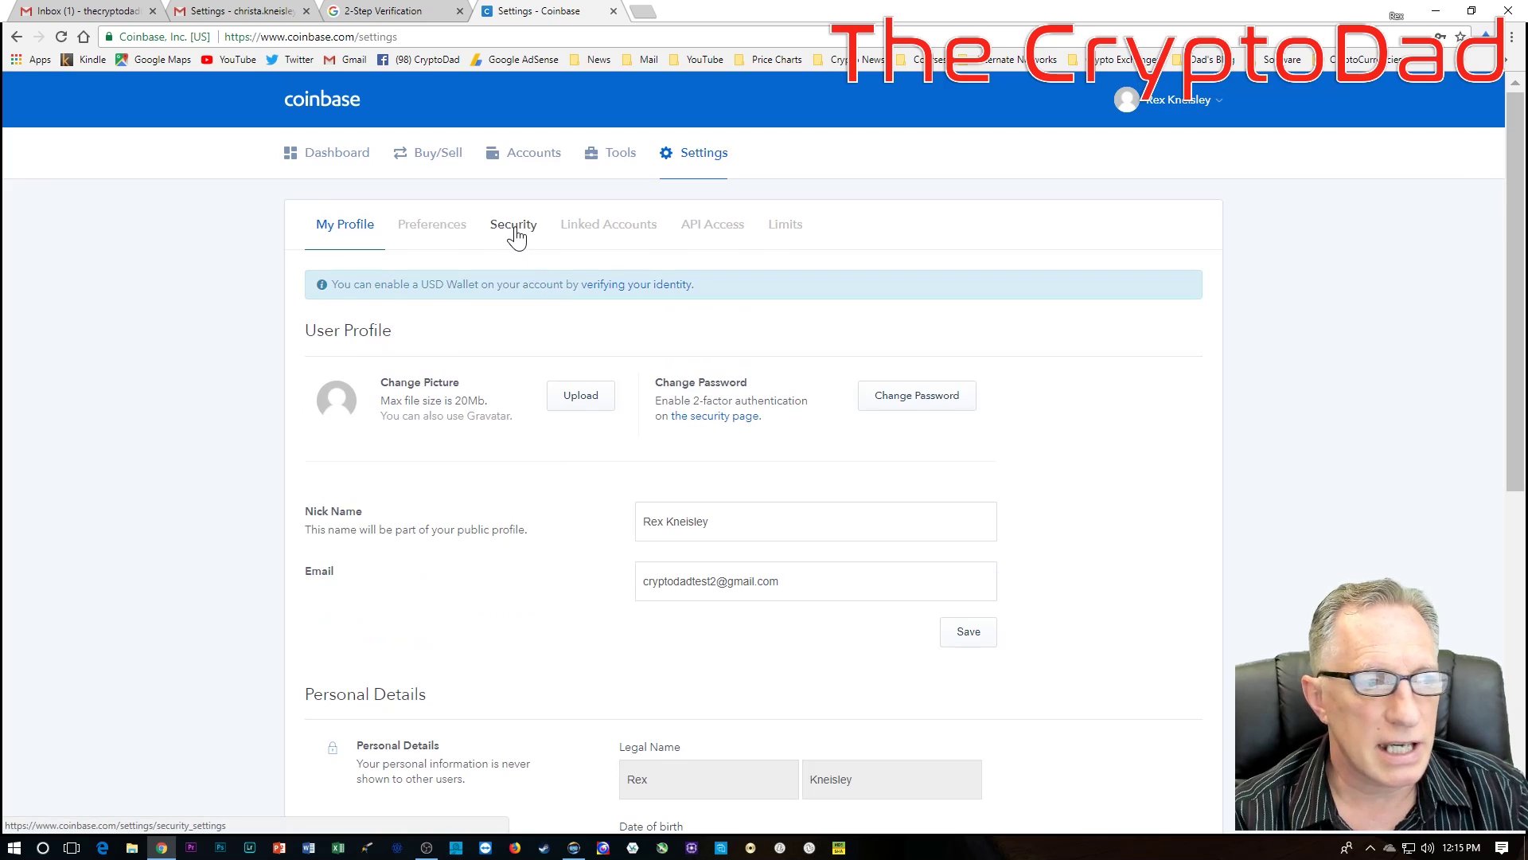
pyautogui.click(516, 231)
pyautogui.scroll(-2, 405, 454)
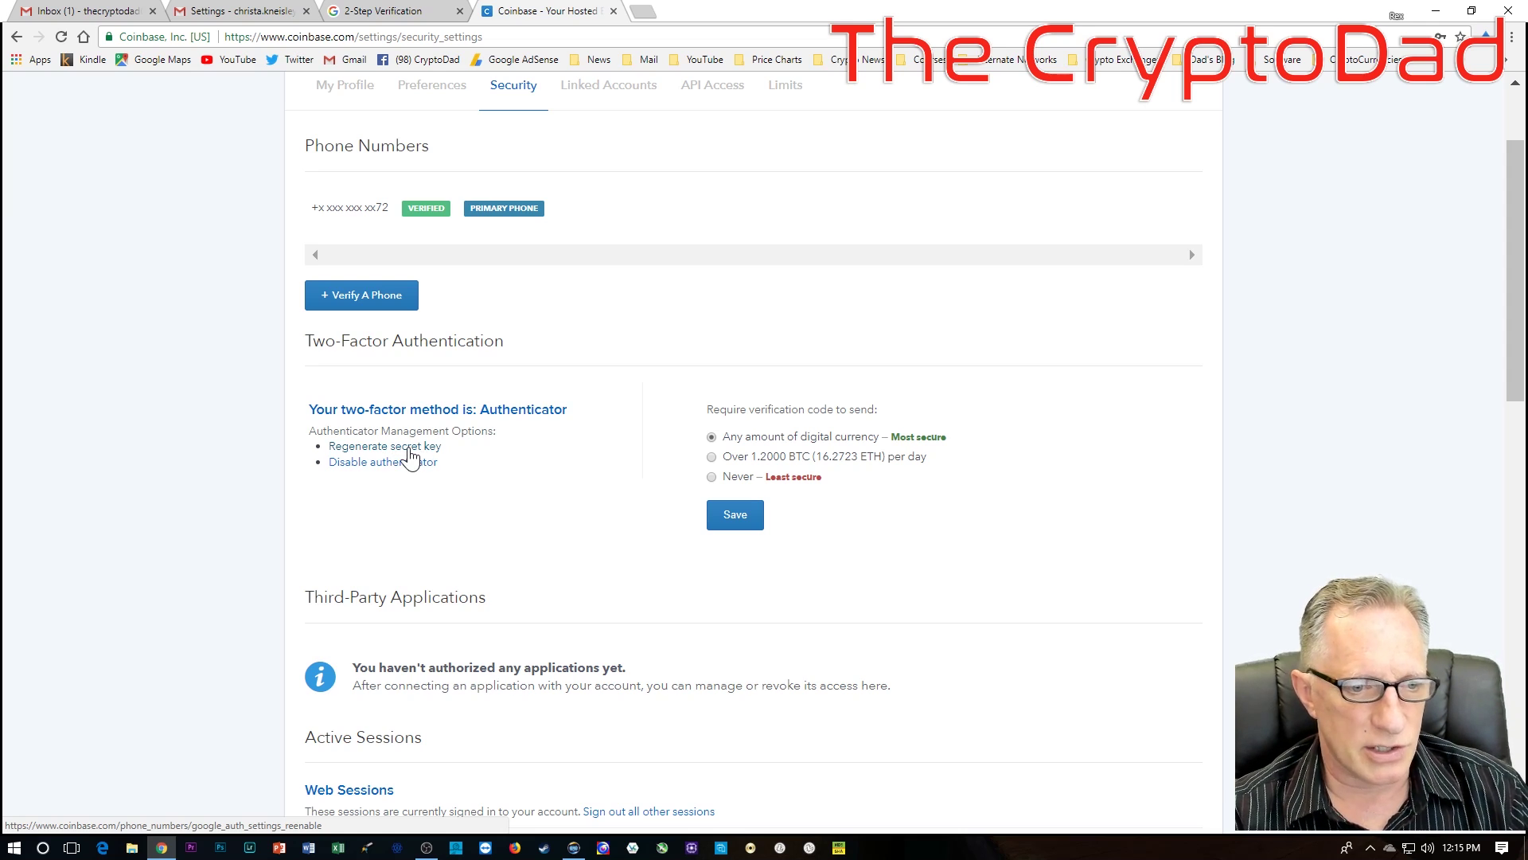
pyautogui.click(573, 847)
pyautogui.moveTo(899, 25); pyautogui.dragTo(1025, 28)
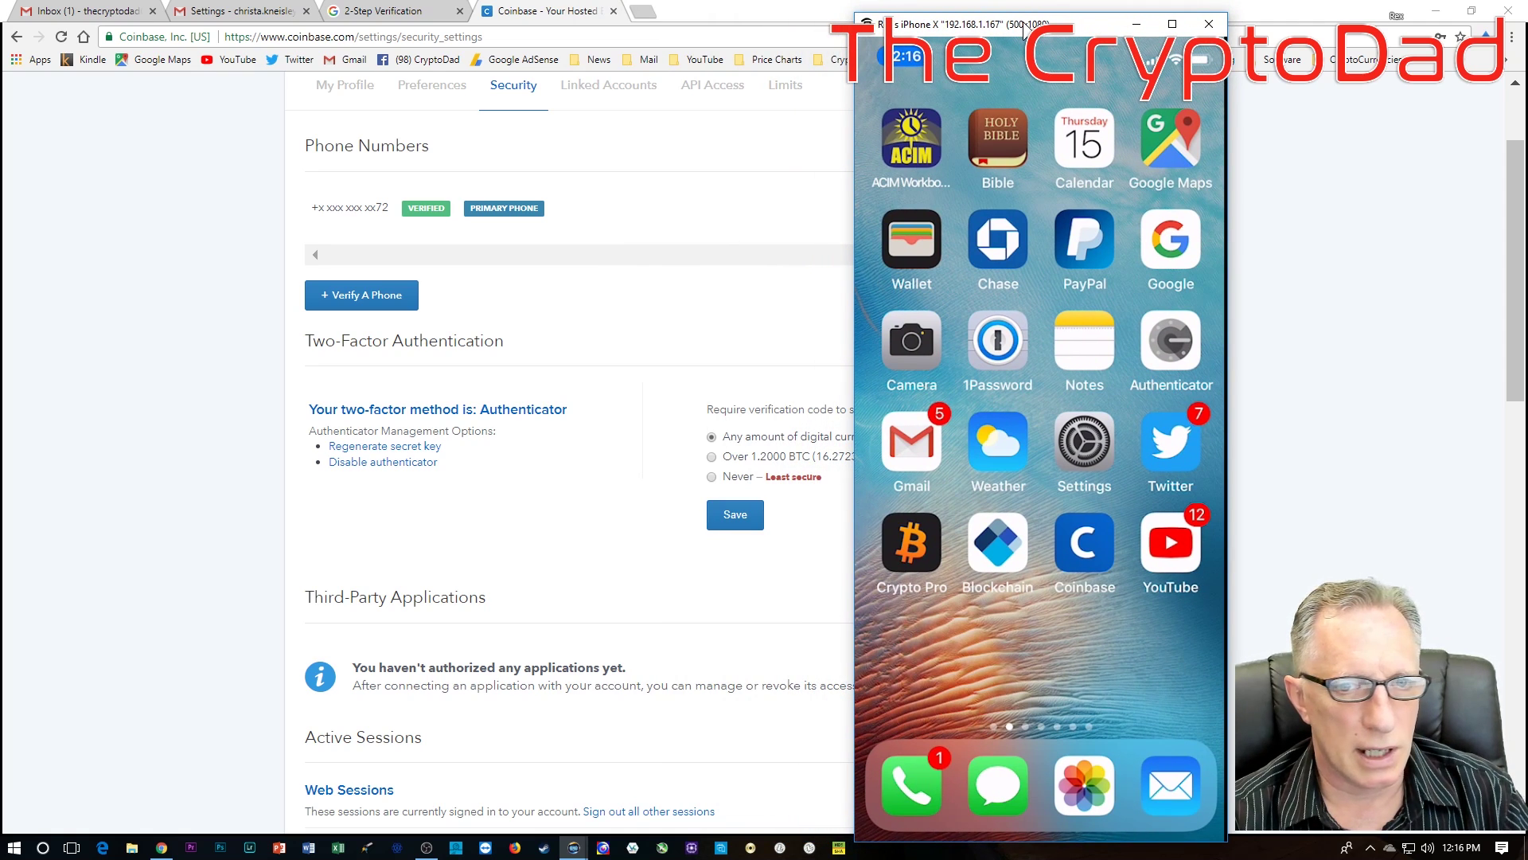
pyautogui.click(406, 448)
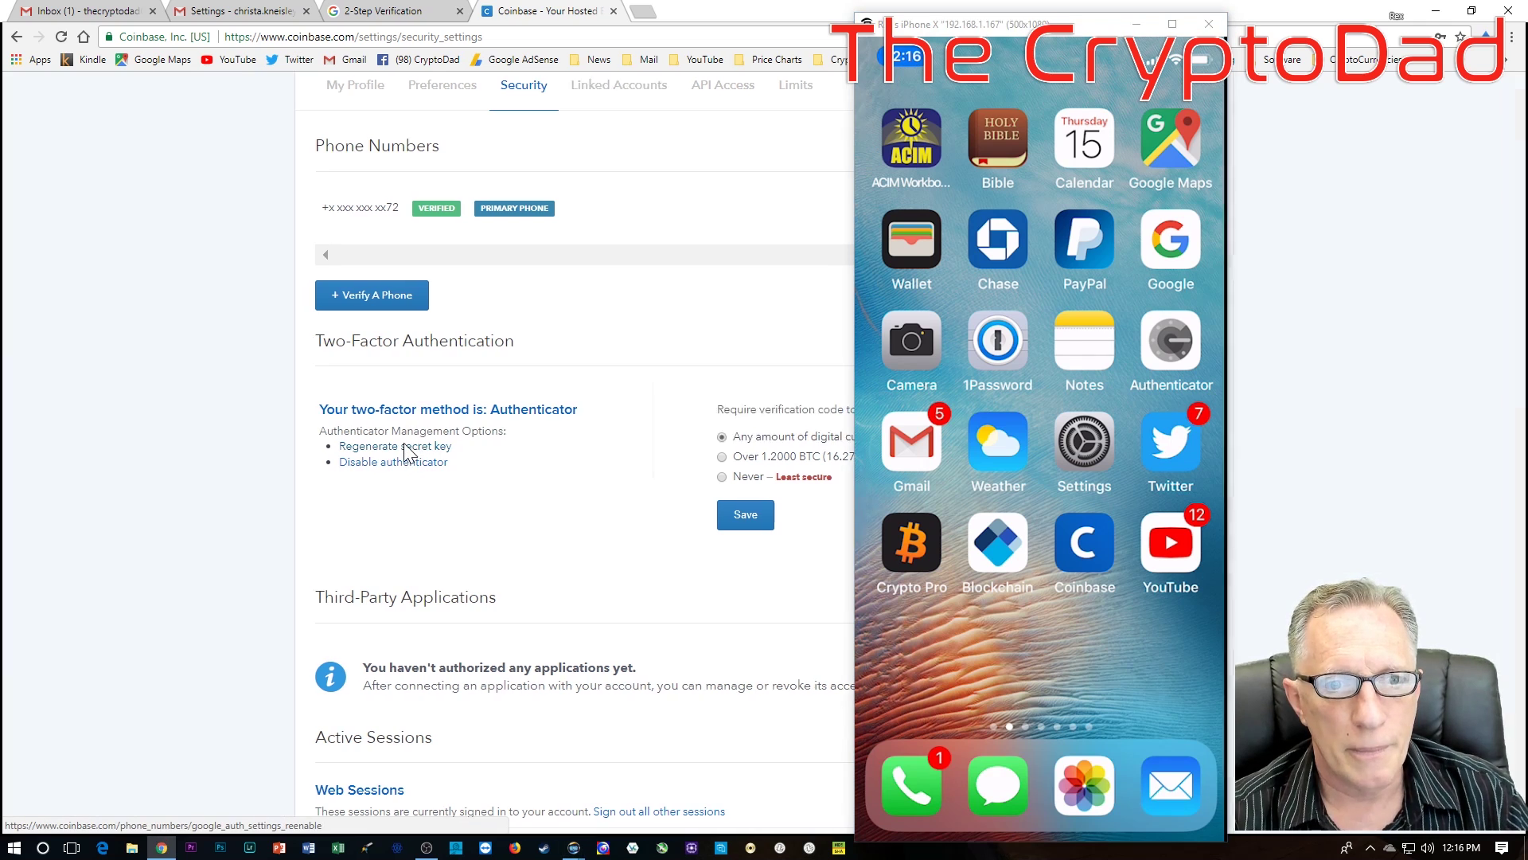
pyautogui.click(732, 135)
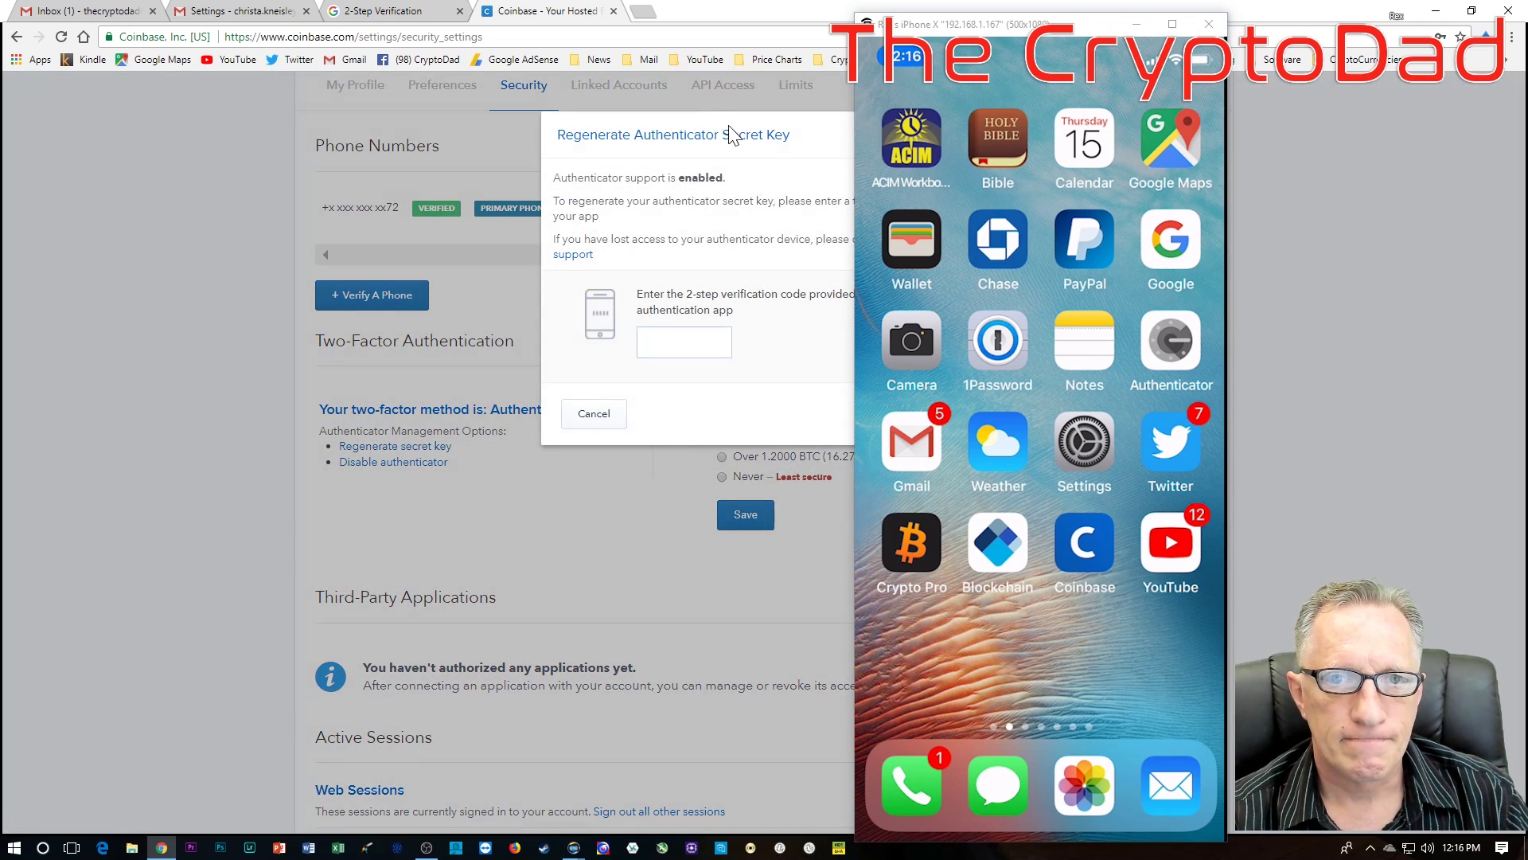
pyautogui.moveTo(1065, 34); pyautogui.dragTo(1226, 31)
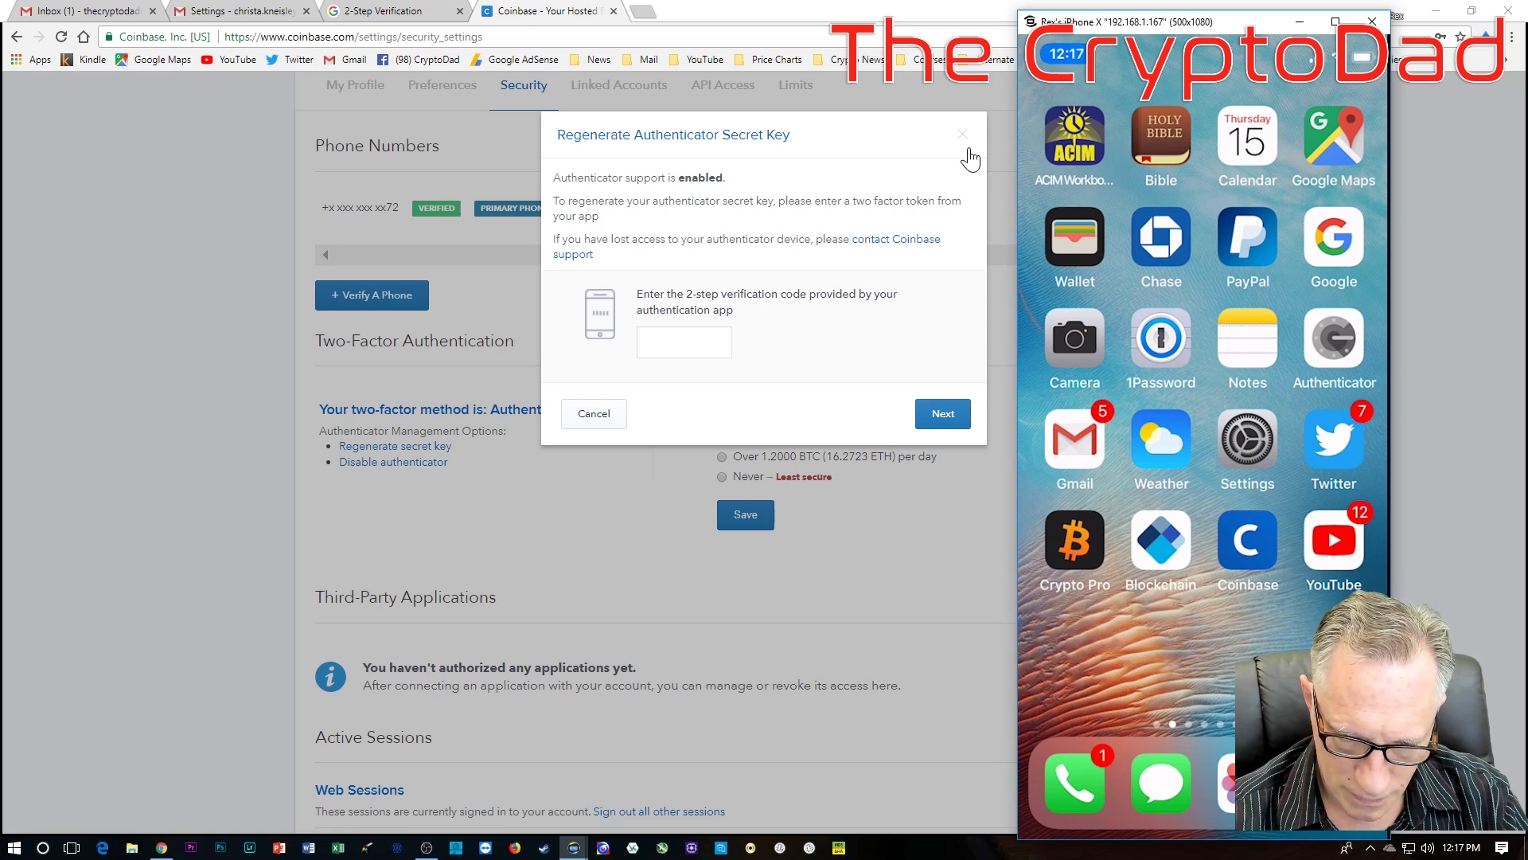
pyautogui.click(724, 341)
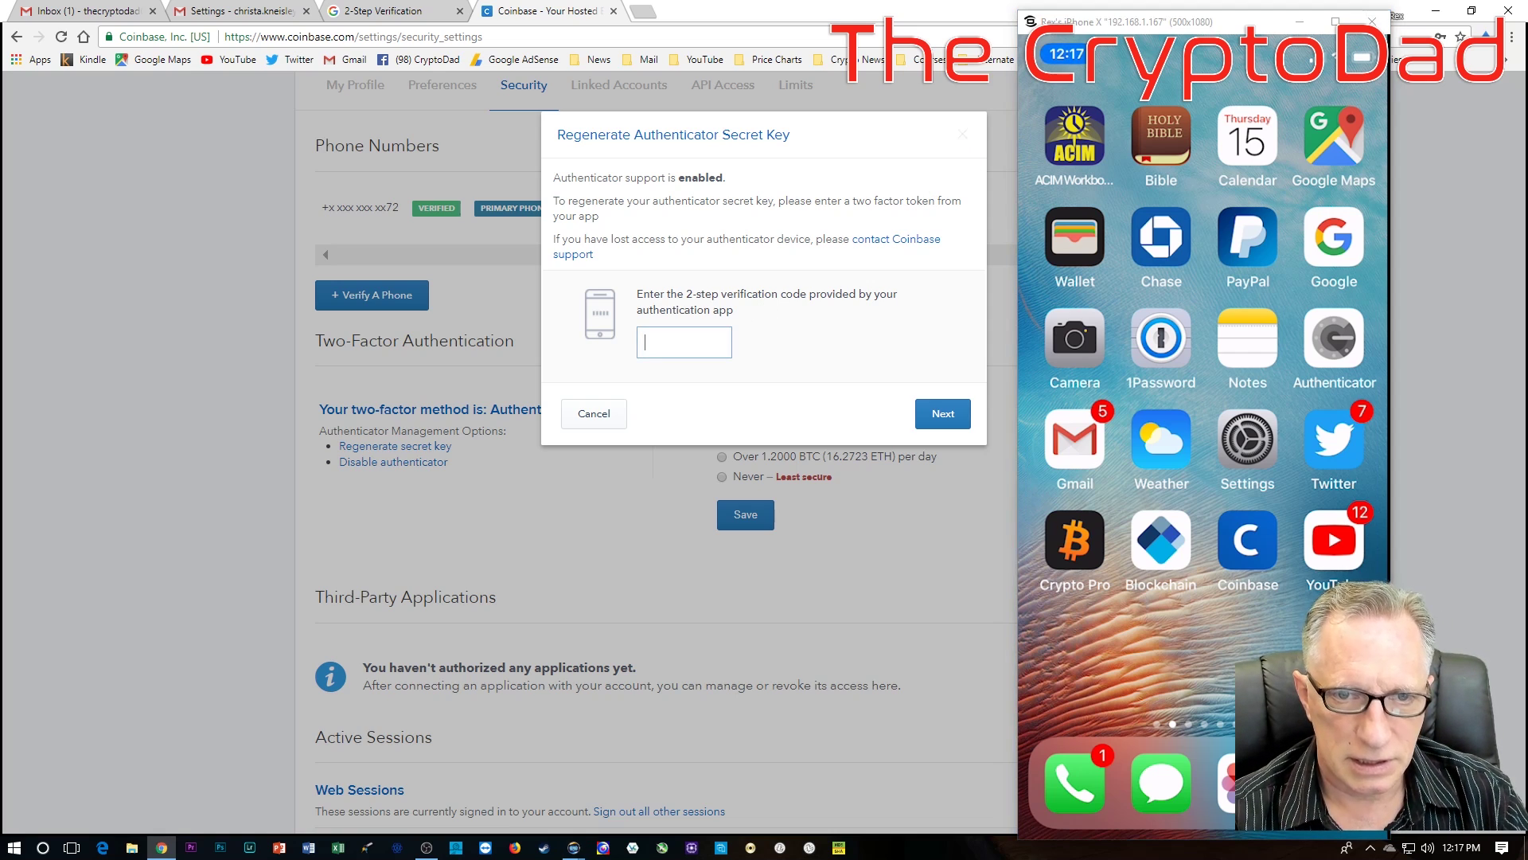
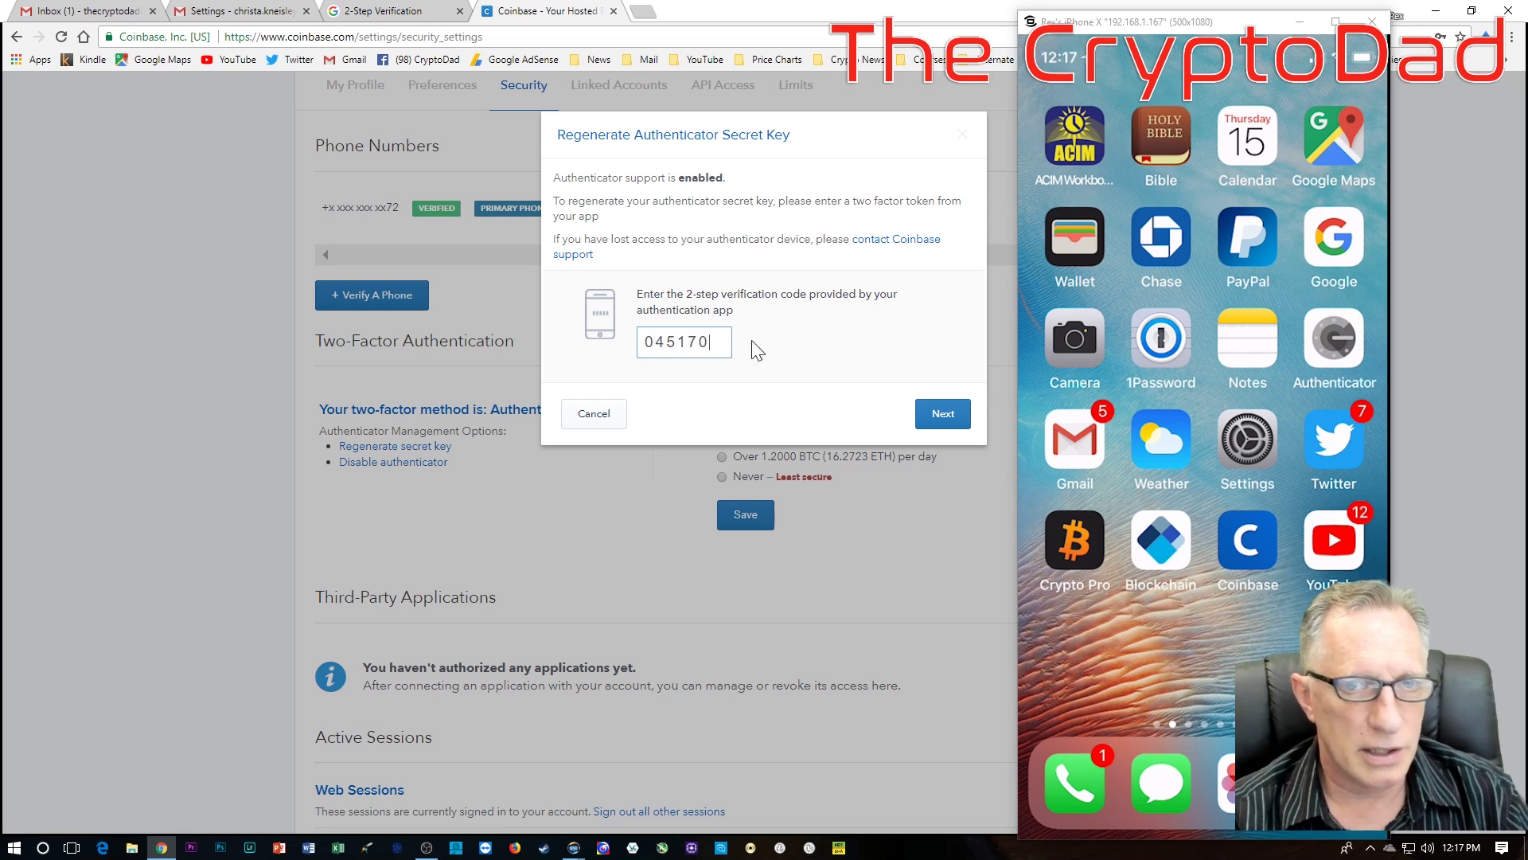
pyautogui.click(938, 412)
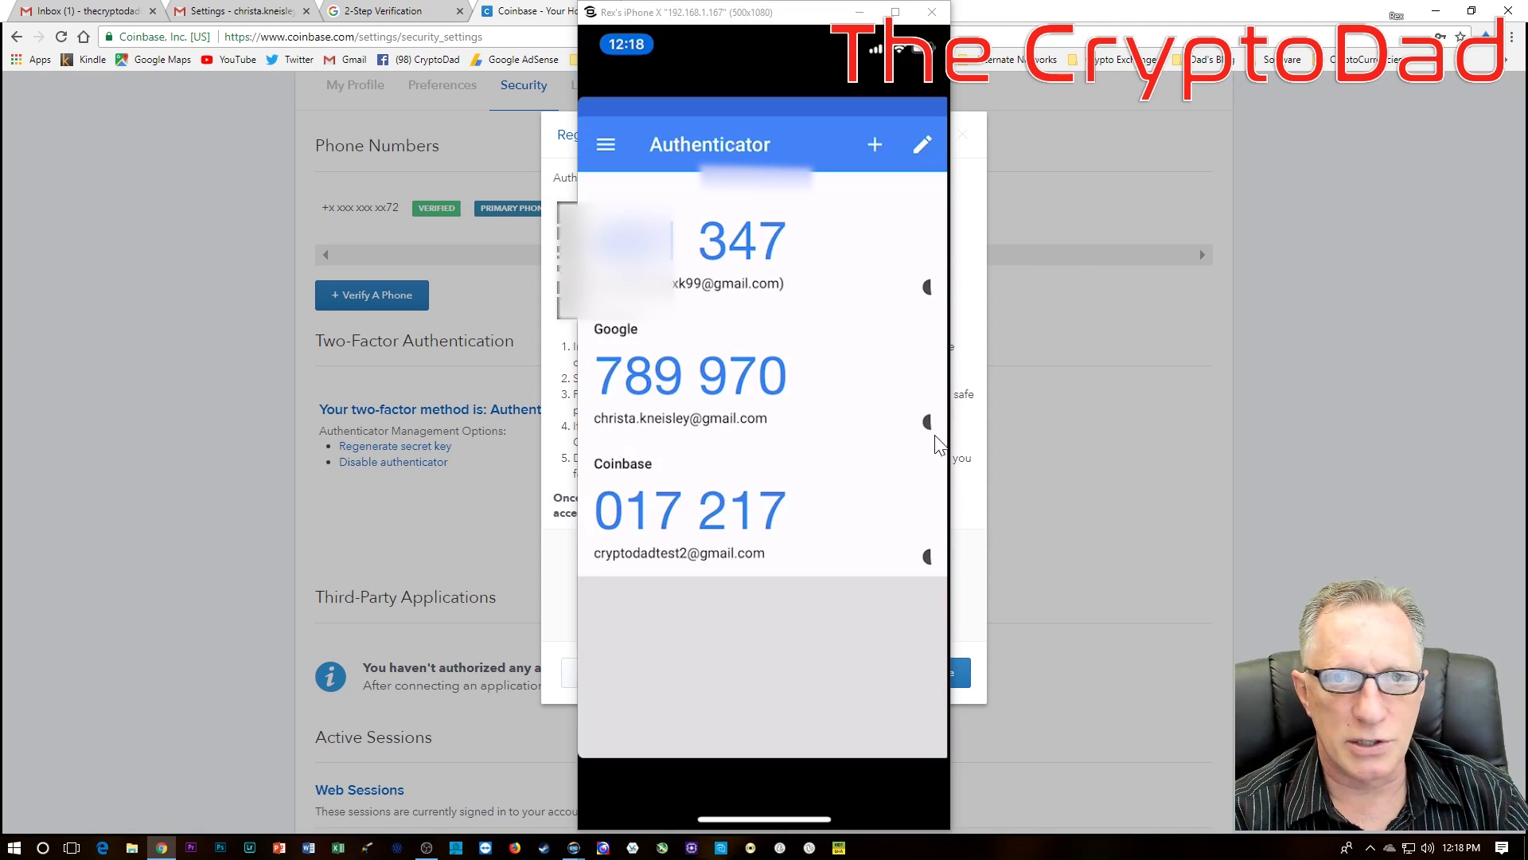
# Uncover the Regenerate Authenticator Secret Key dialog and select the new secret code
pyautogui.moveTo(755, 14); pyautogui.dragTo(1210, 20)
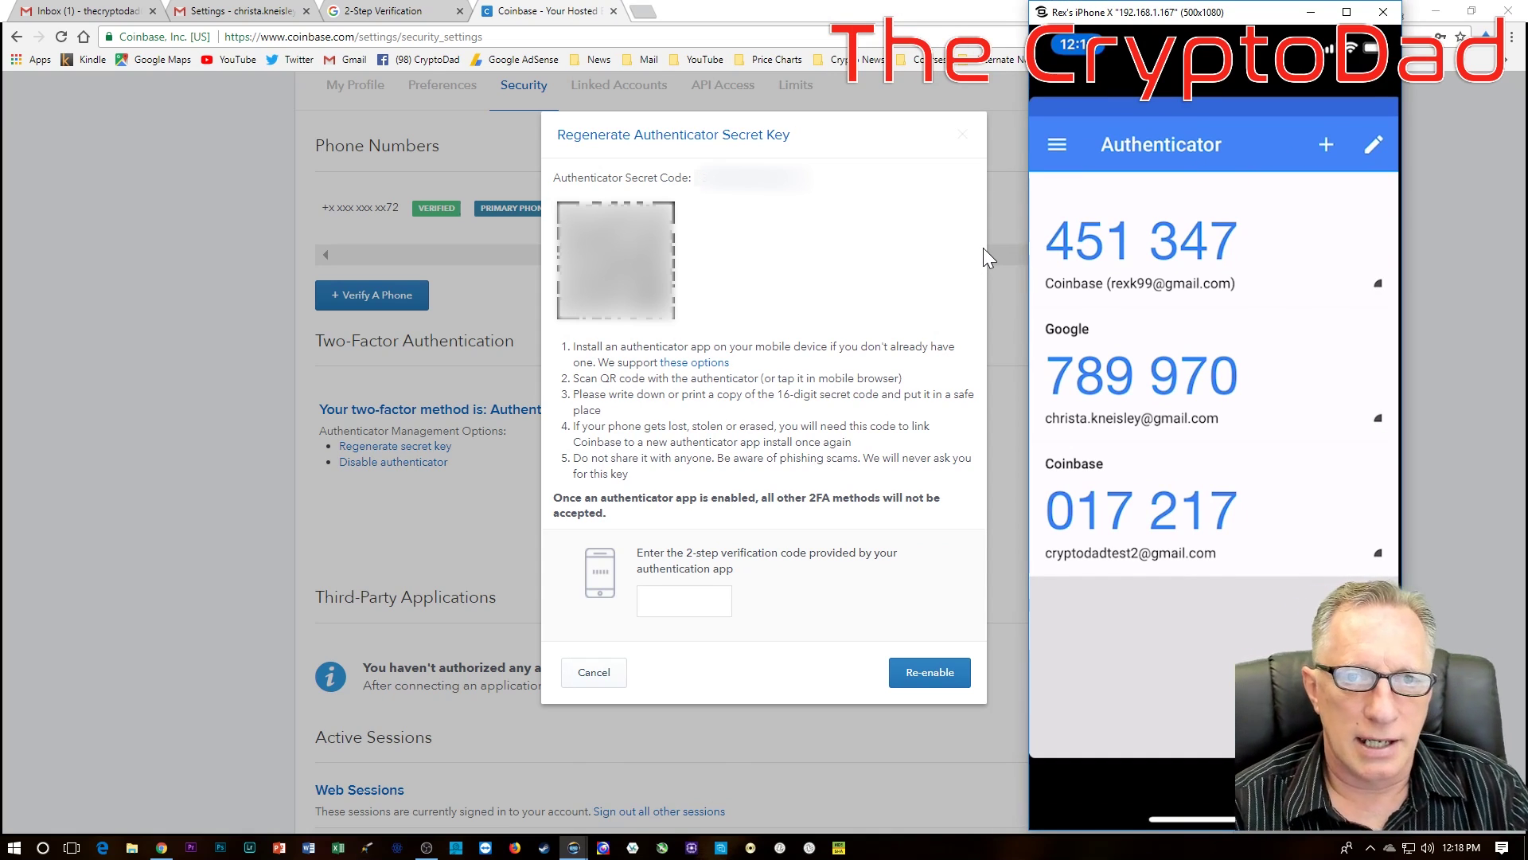
pyautogui.click(702, 177)
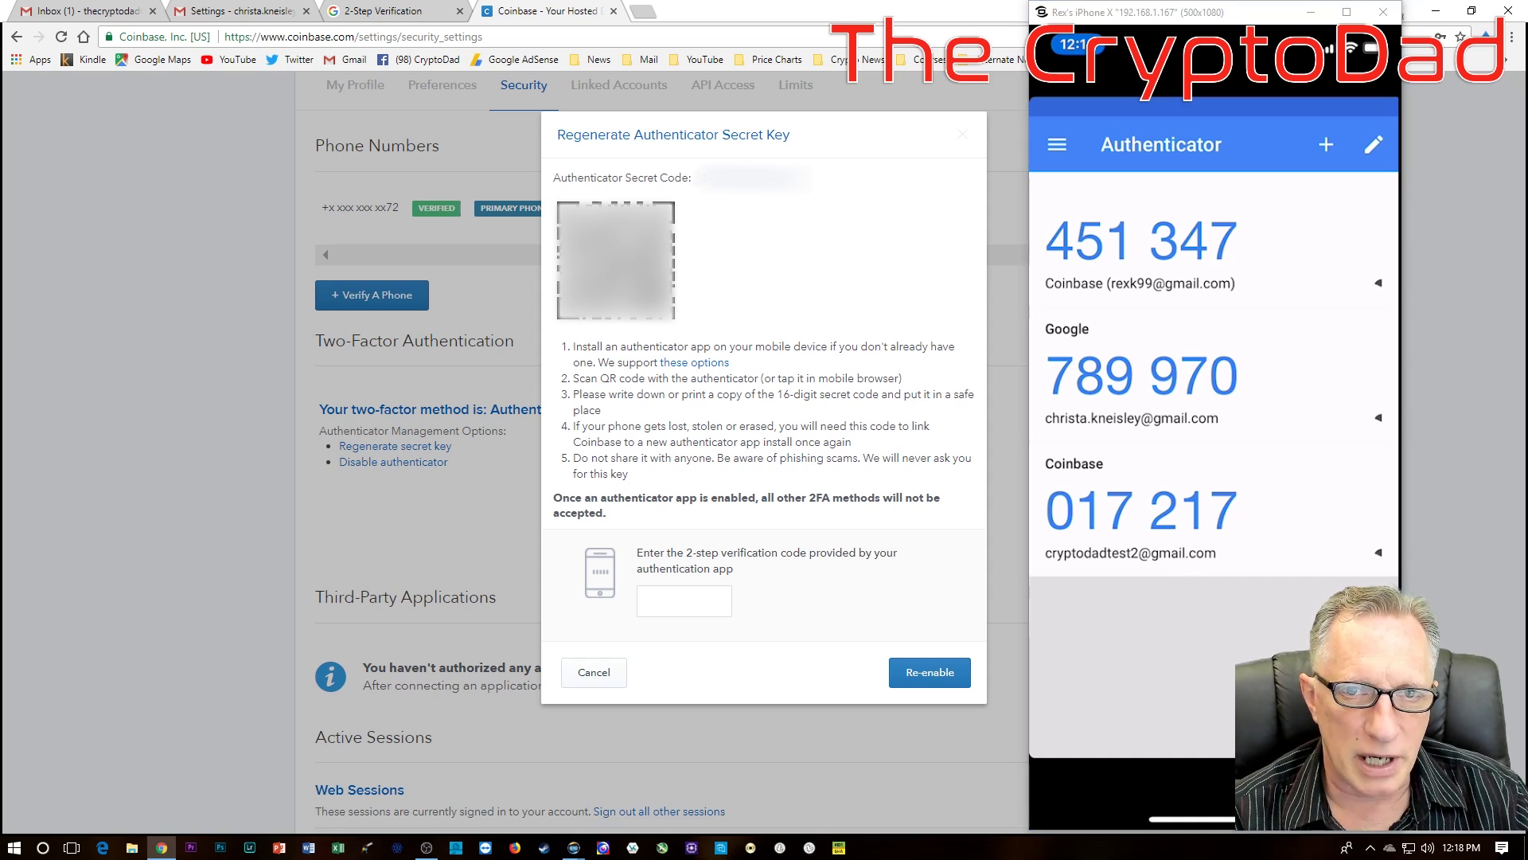
pyautogui.moveTo(702, 176); pyautogui.dragTo(817, 180)
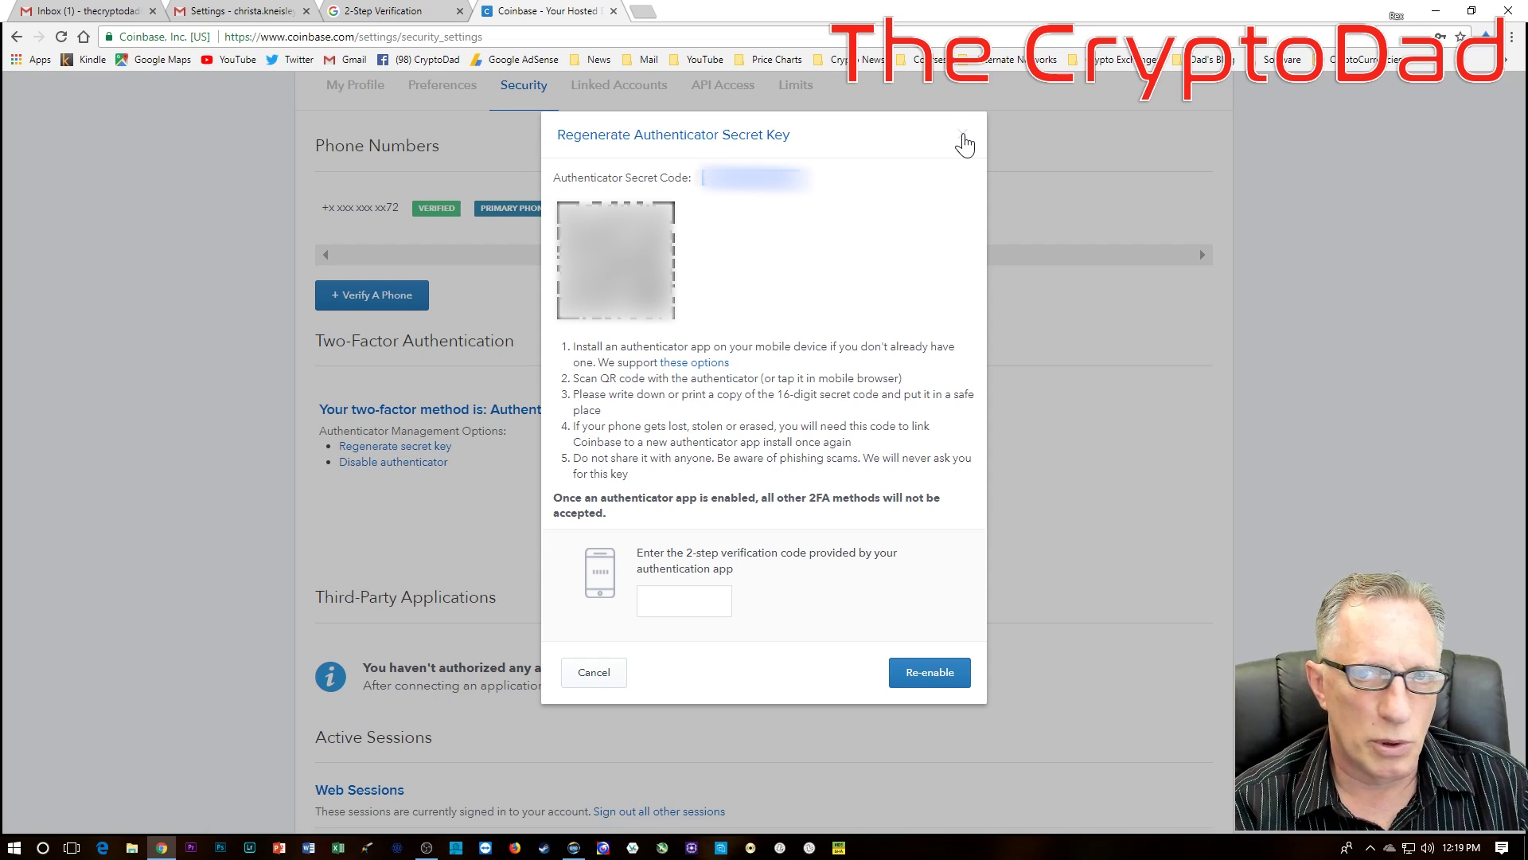
# Close the Regenerate Authenticator Secret Key dialog without re-enabling the authenticator
pyautogui.click(963, 137)
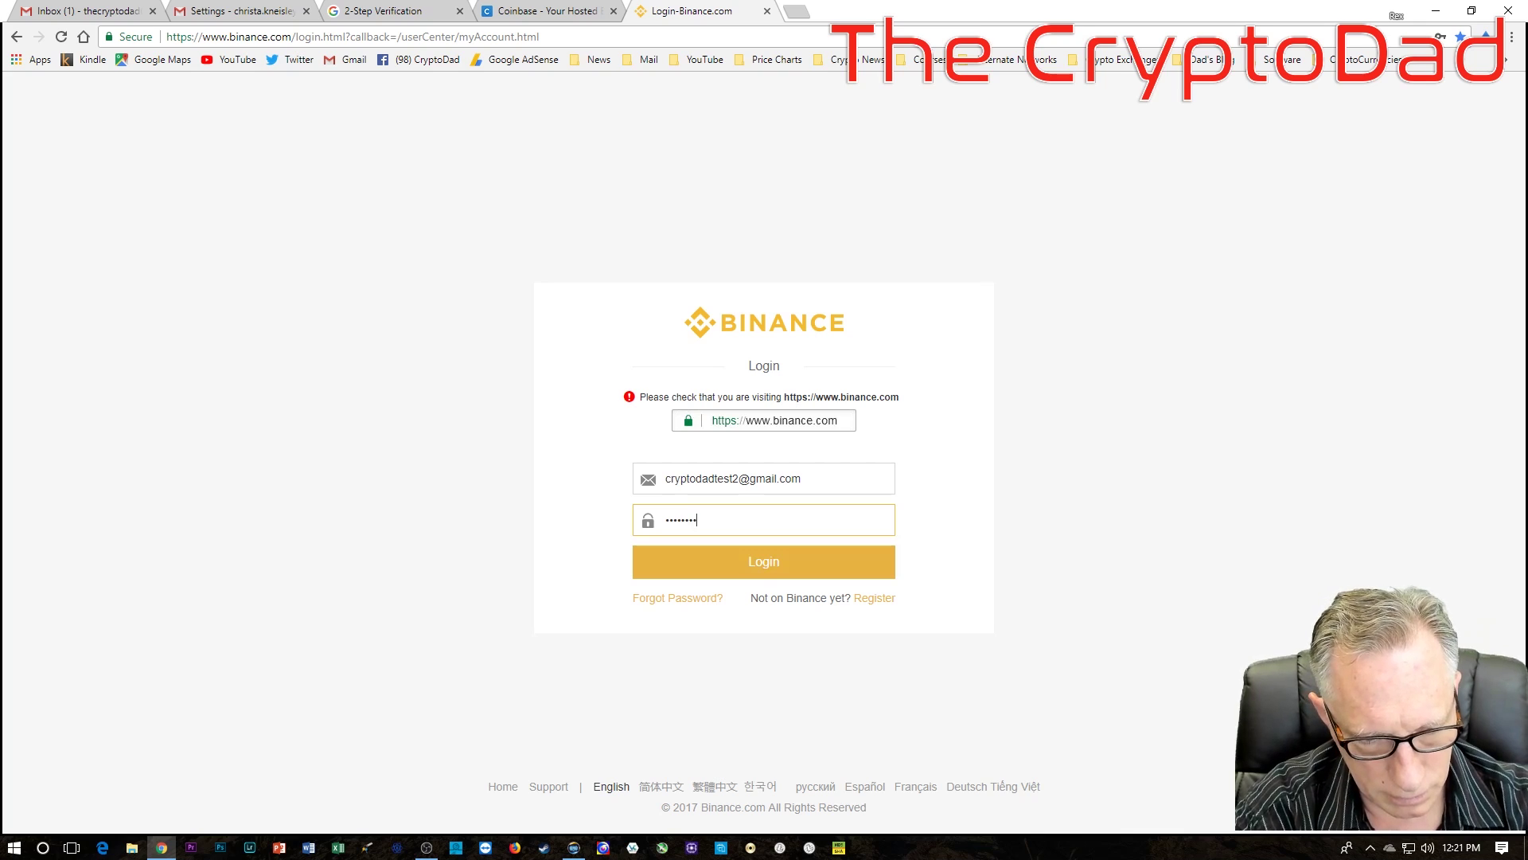
# Sign in to Binance with the password, solve the slider captcha, and enter the current authenticator code
pyautogui.write('••')
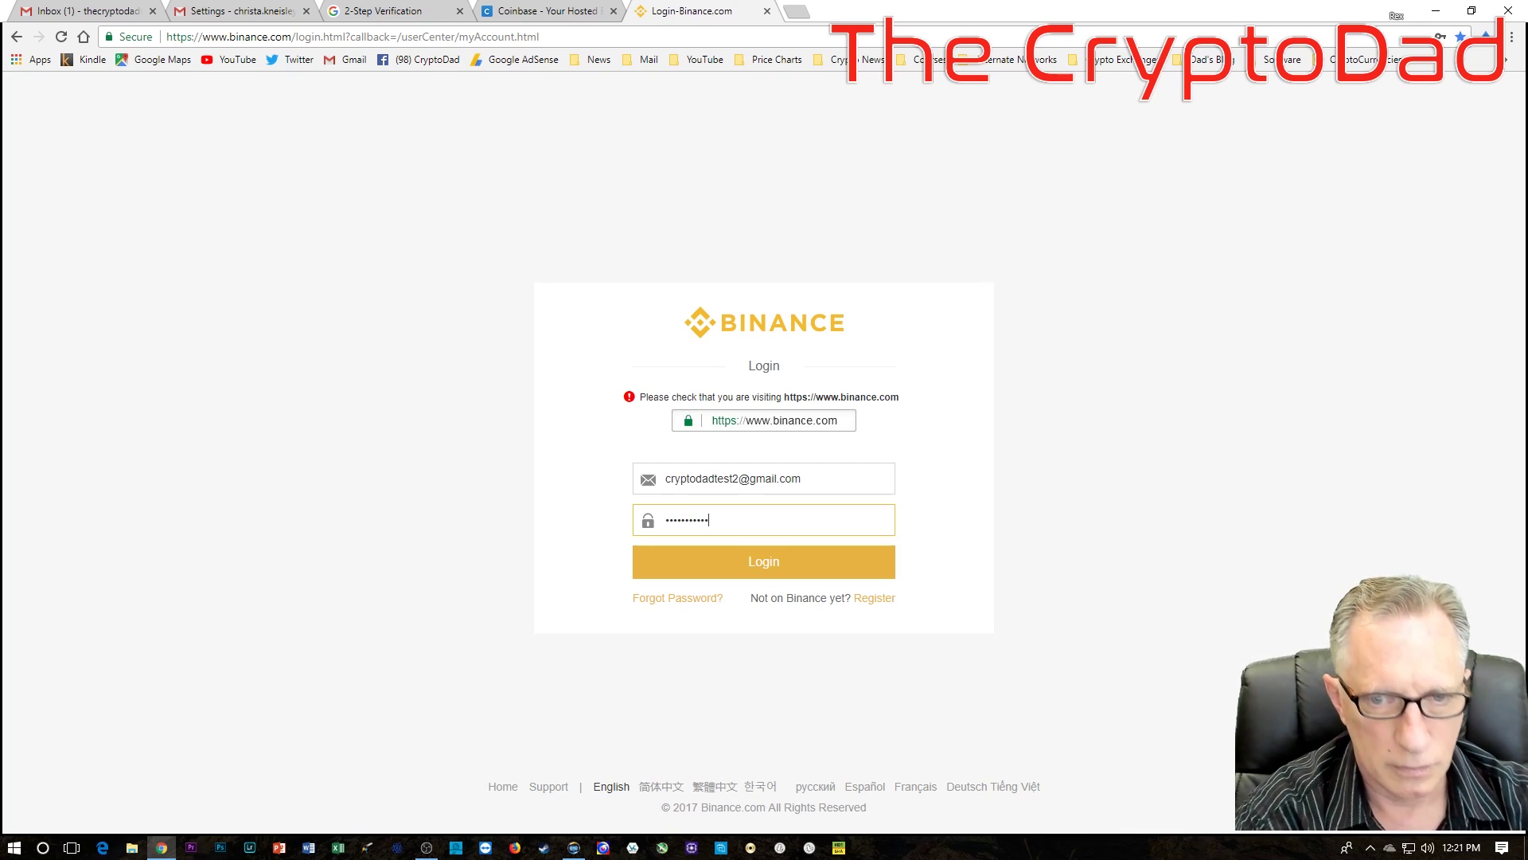
pyautogui.click(776, 565)
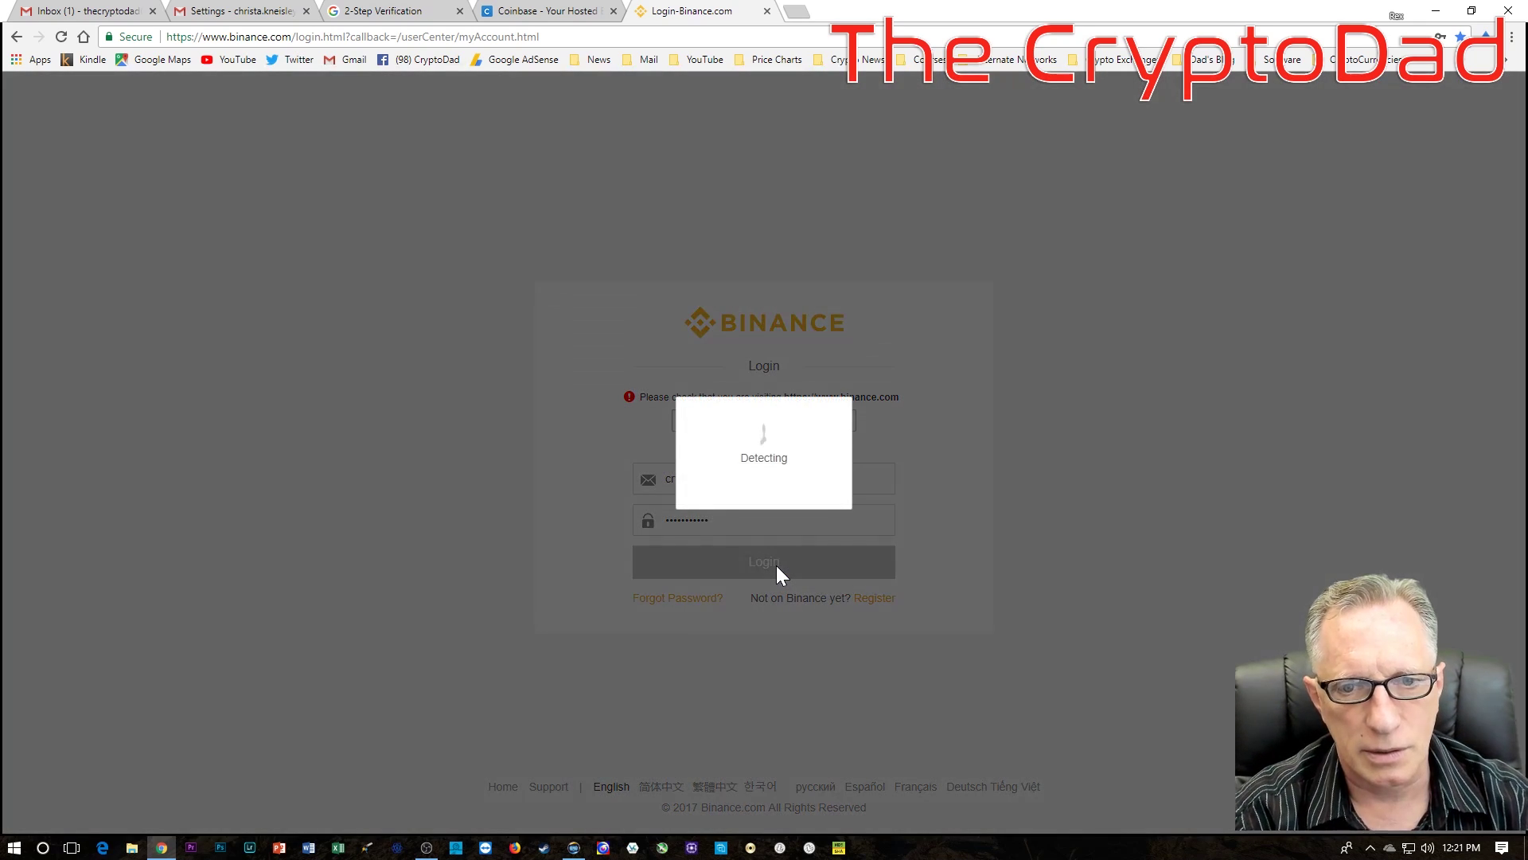
pyautogui.moveTo(683, 504); pyautogui.dragTo(804, 513)
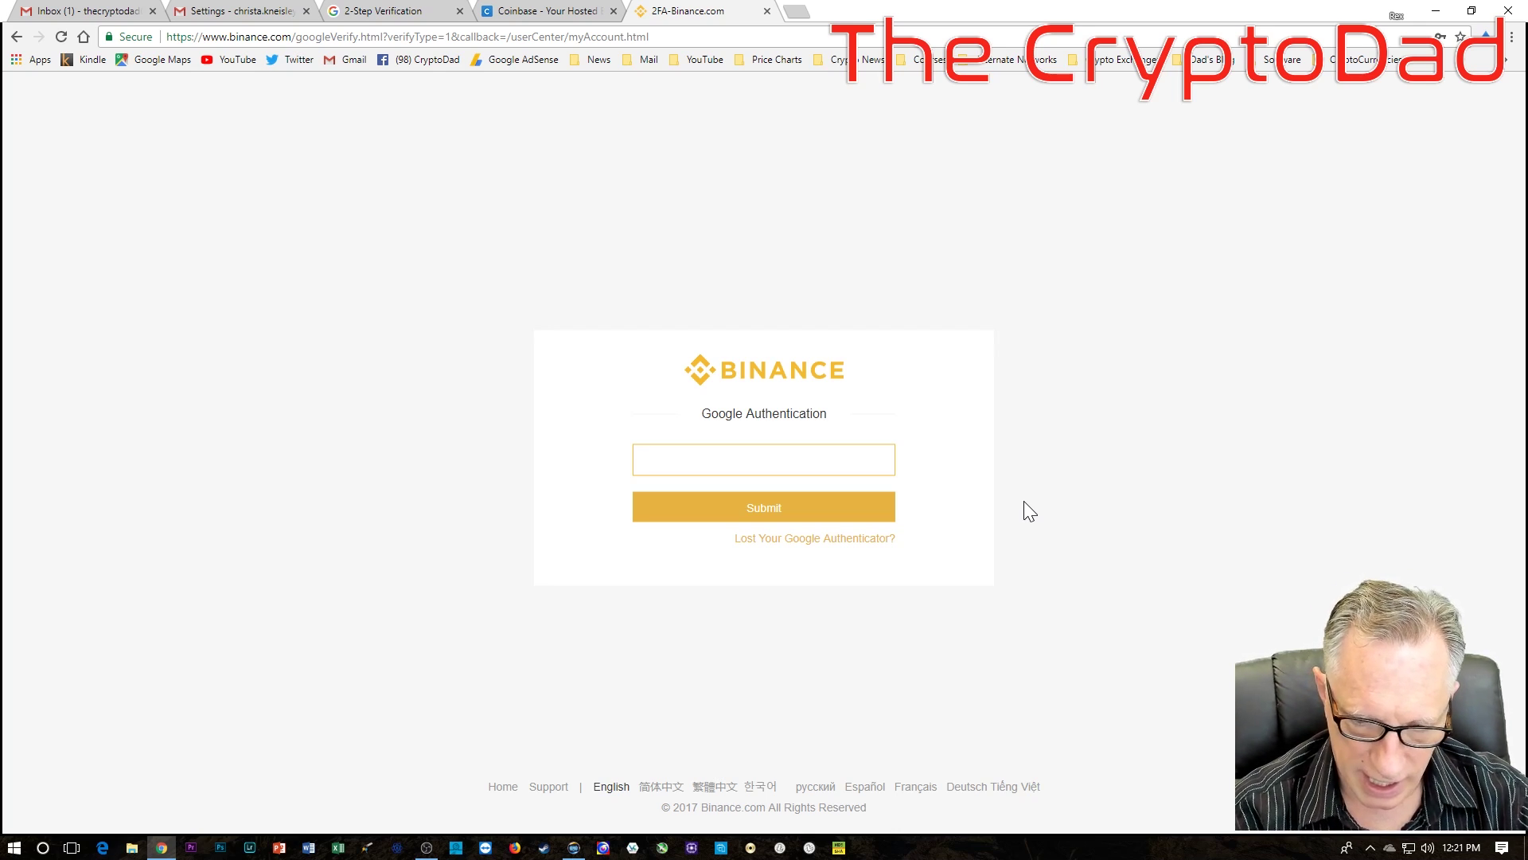
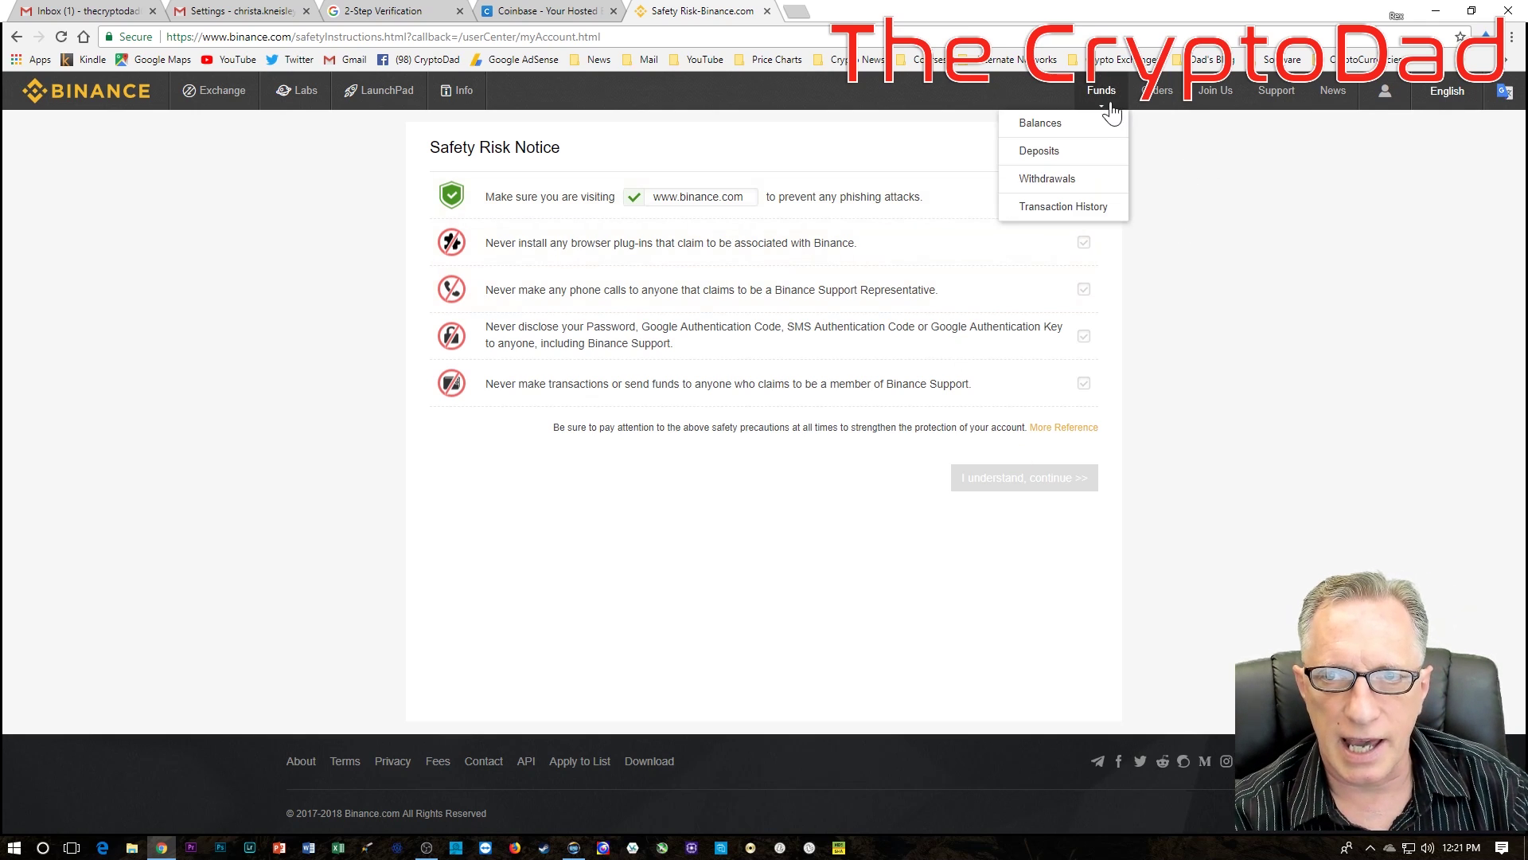
# Go to the Binance Account overview and choose Disable next to Google Authentication
pyautogui.moveTo(1099, 108)
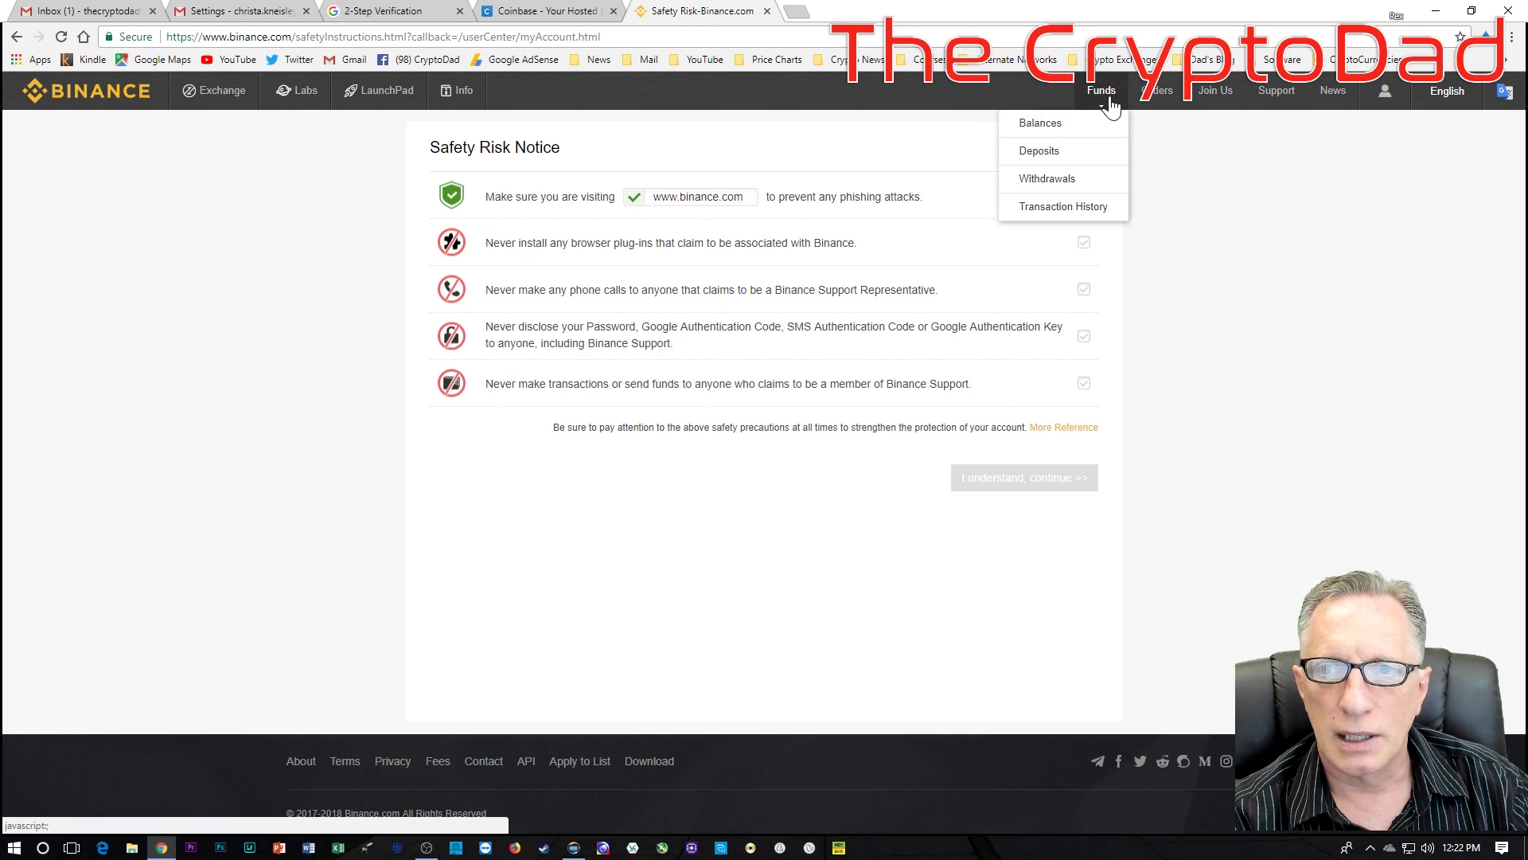
pyautogui.moveTo(1393, 96)
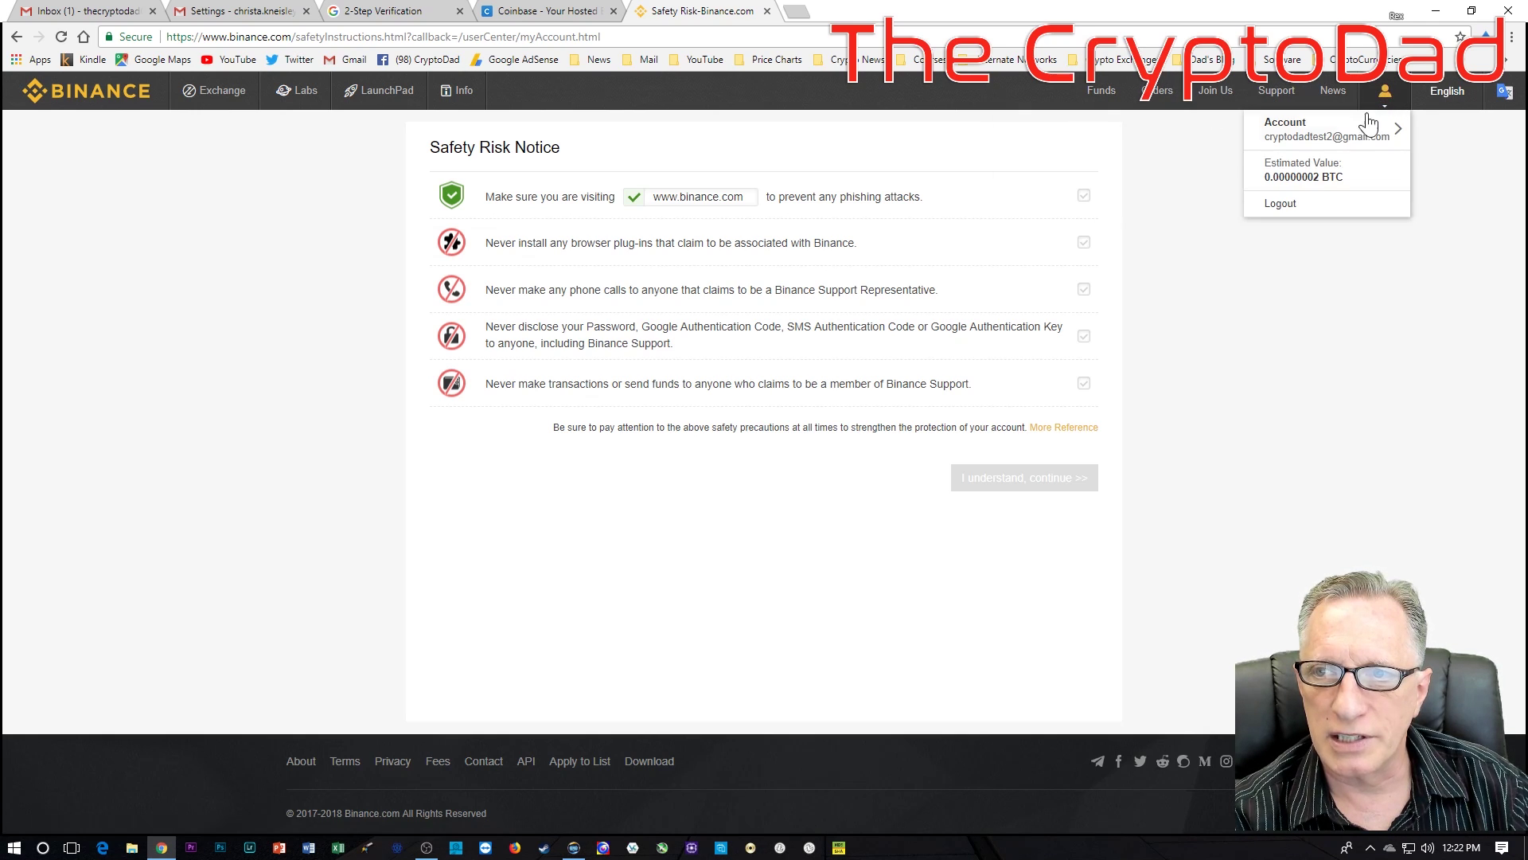
pyautogui.click(1304, 137)
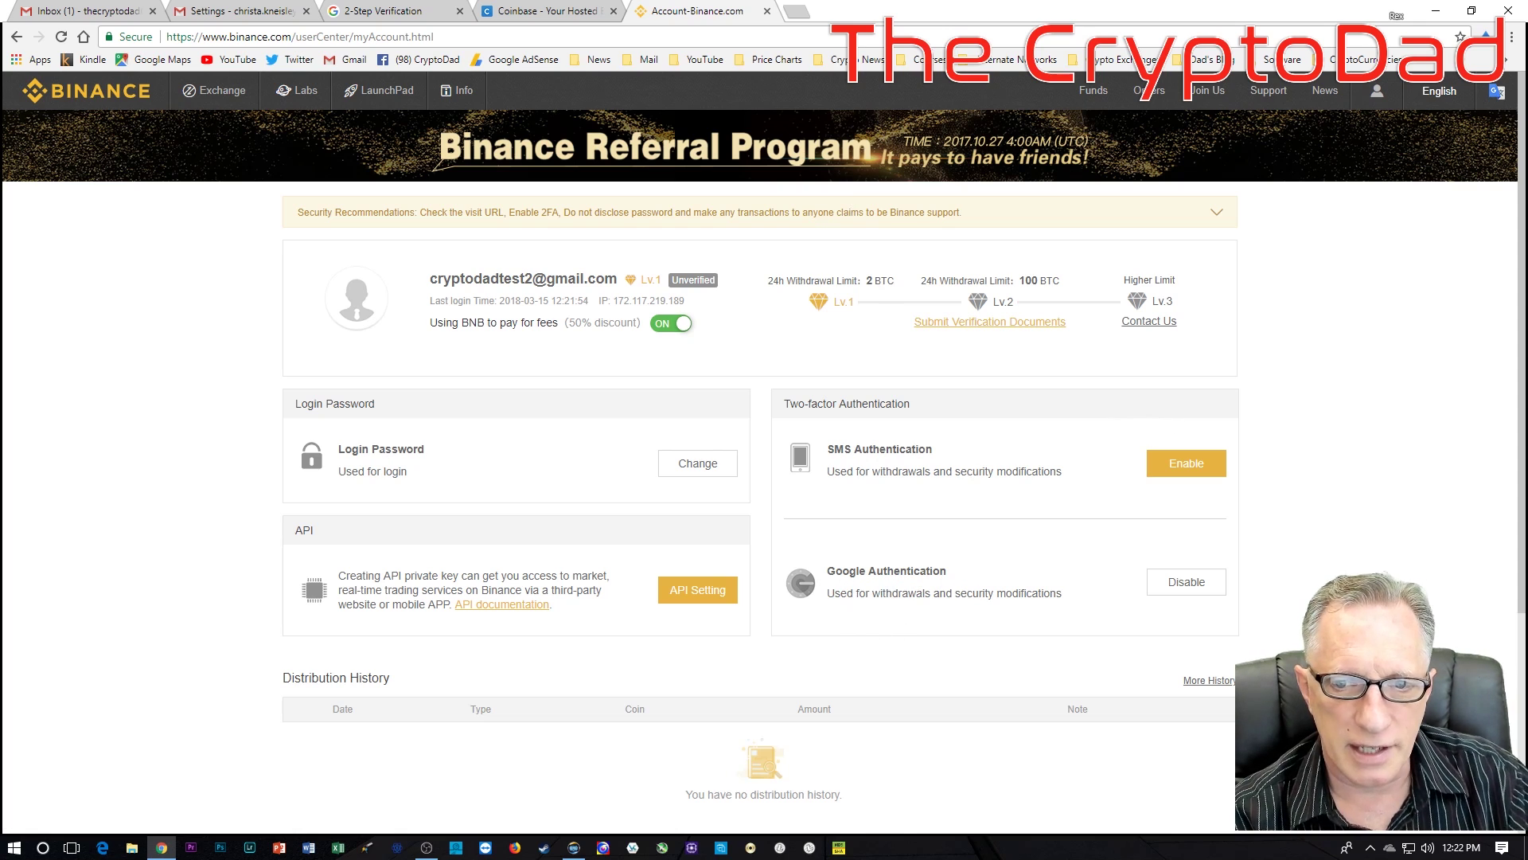
pyautogui.click(1182, 593)
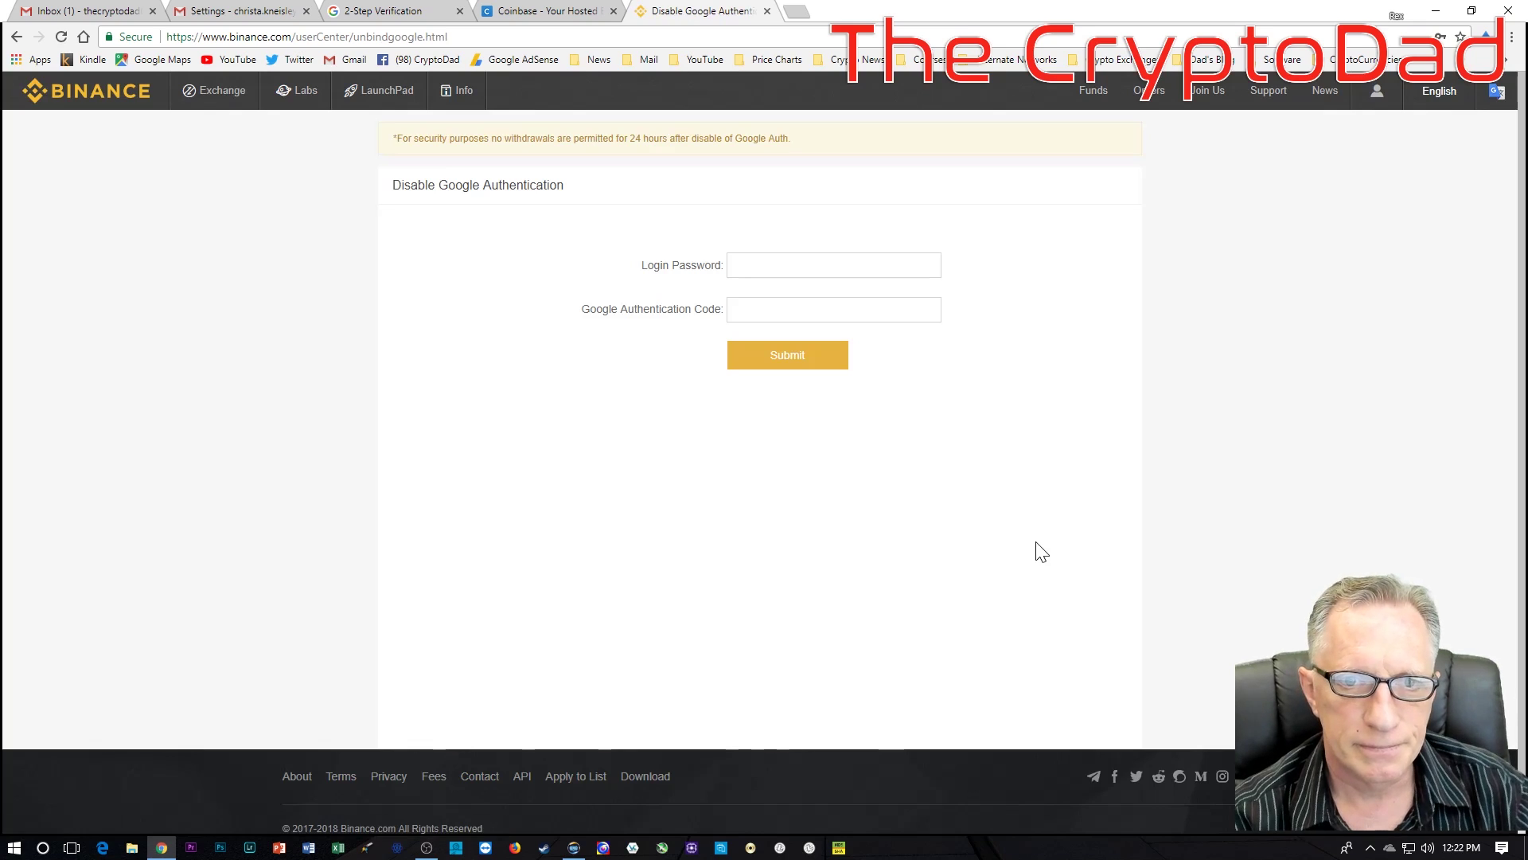
# Submit the login password and current Google Authenticator code to disable Google Authentication
pyautogui.click(796, 265)
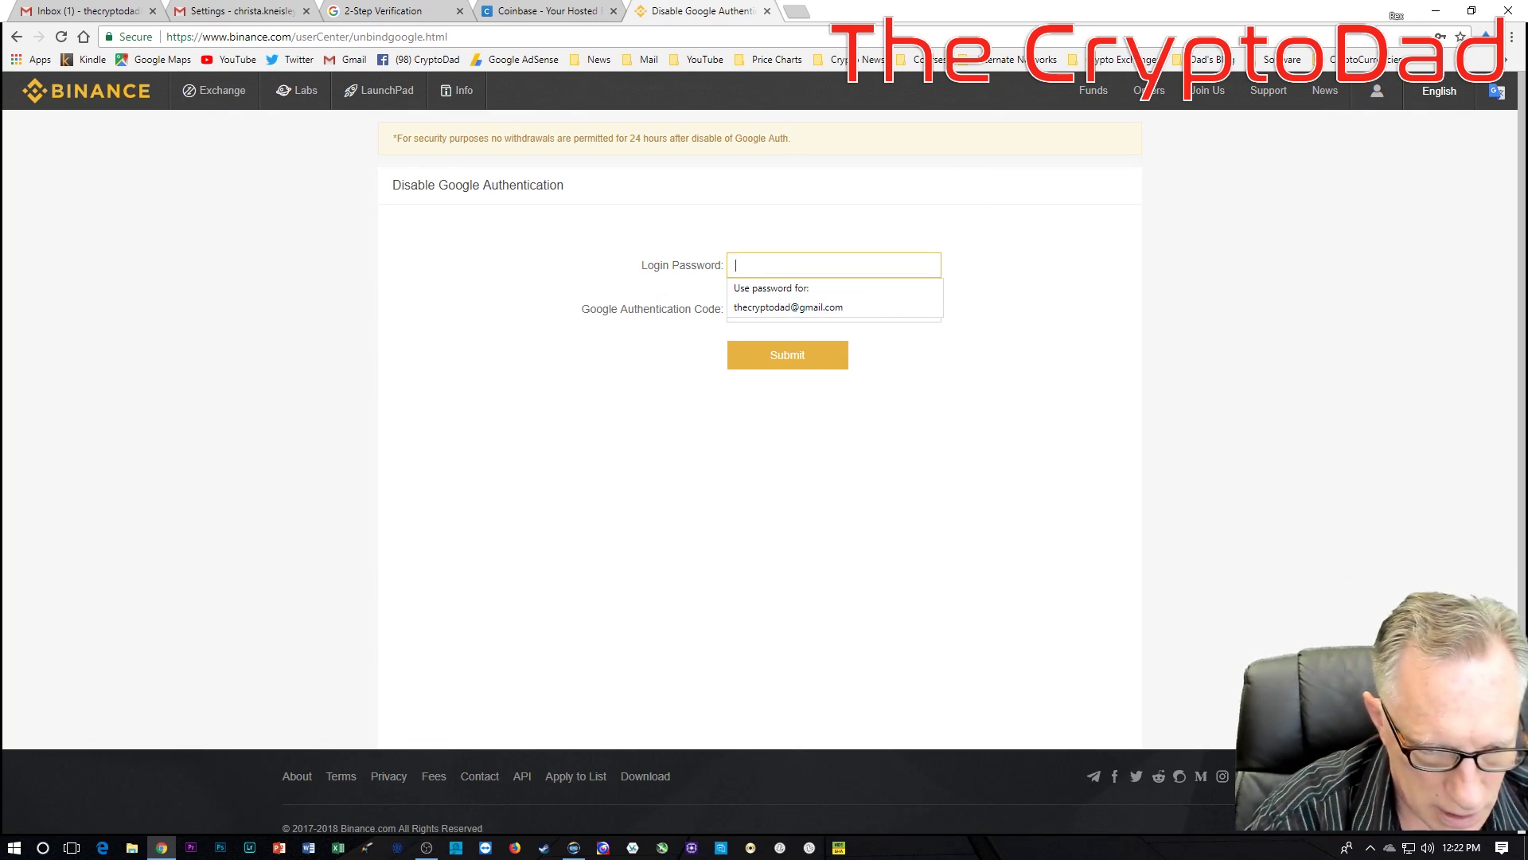
pyautogui.write('••••••')
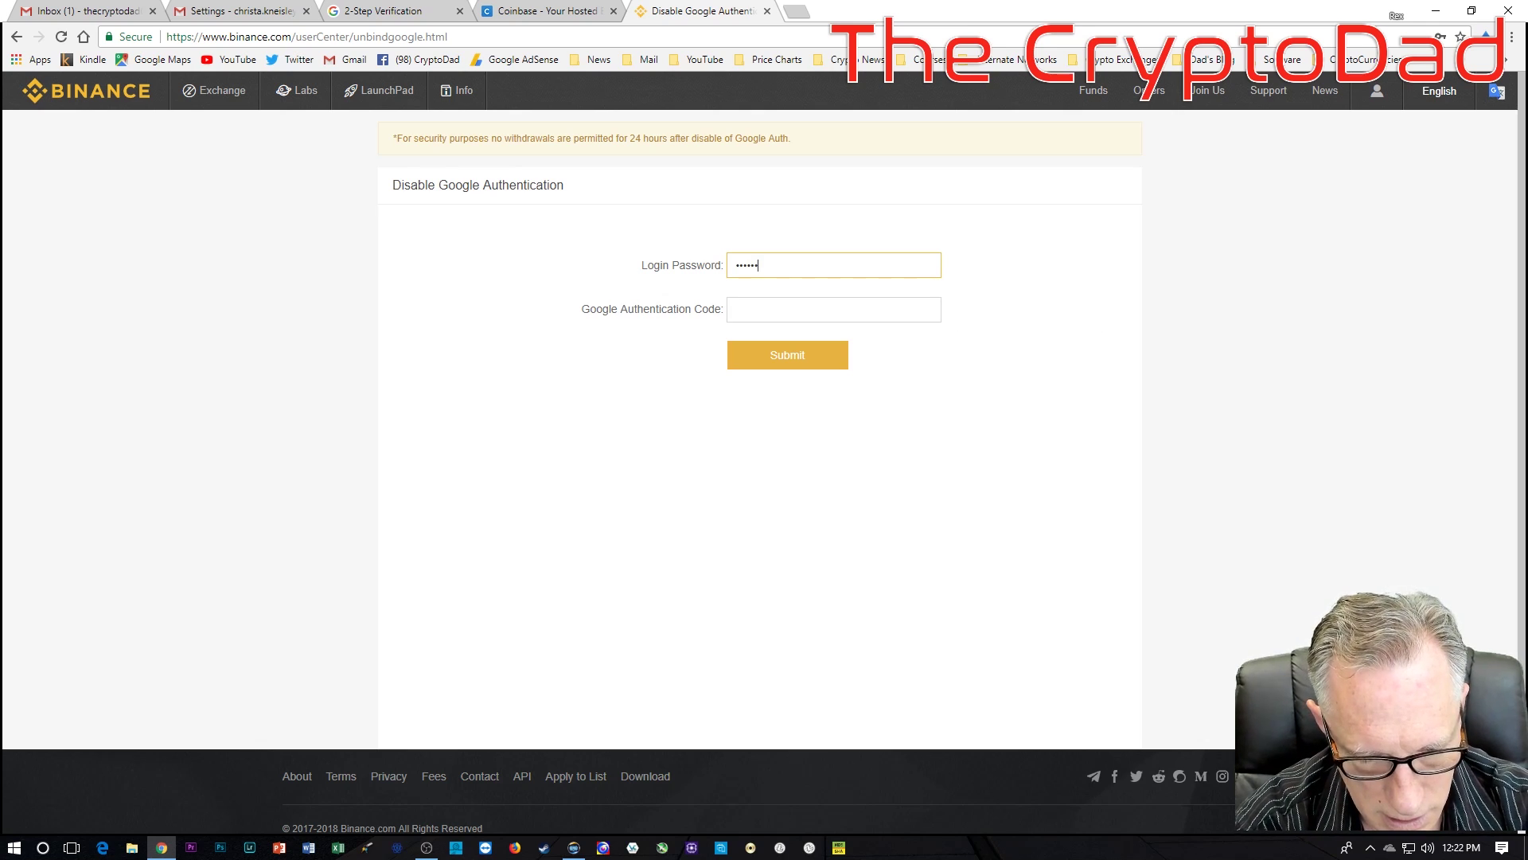
pyautogui.write('•••••')
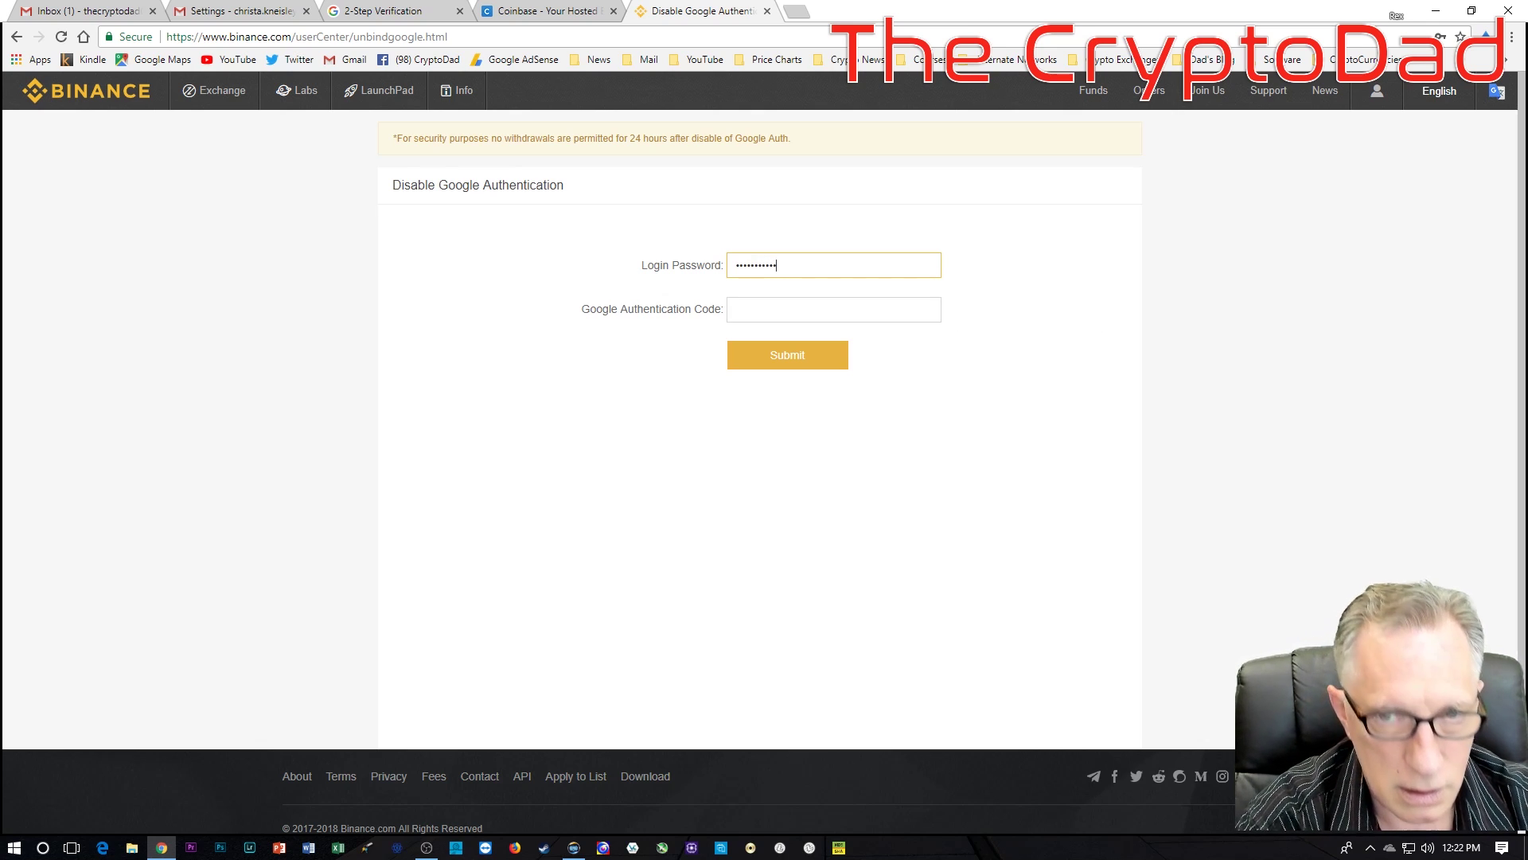
pyautogui.click(834, 309)
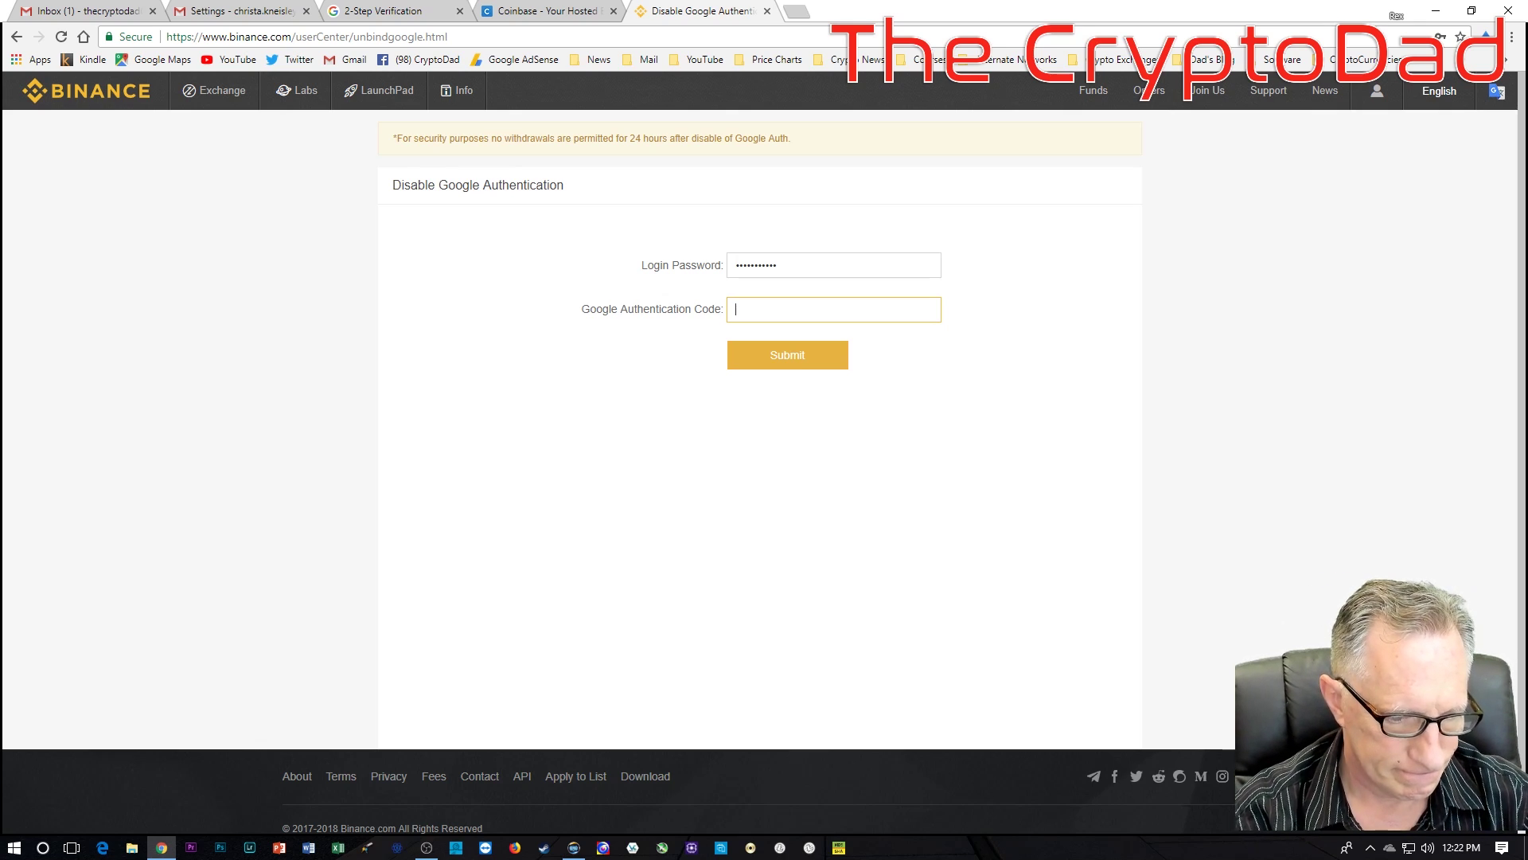
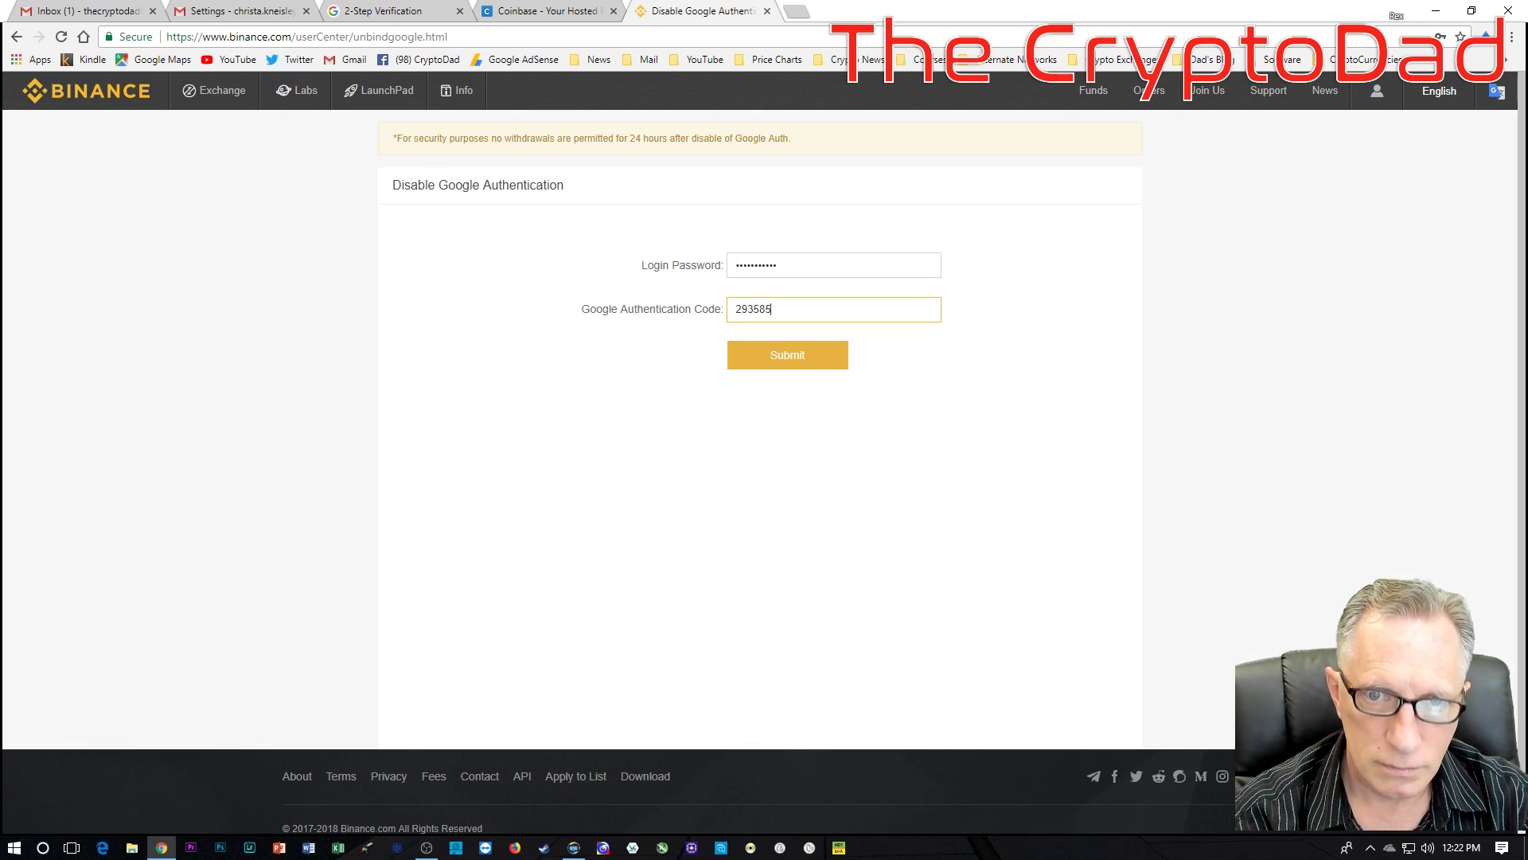
pyautogui.click(788, 356)
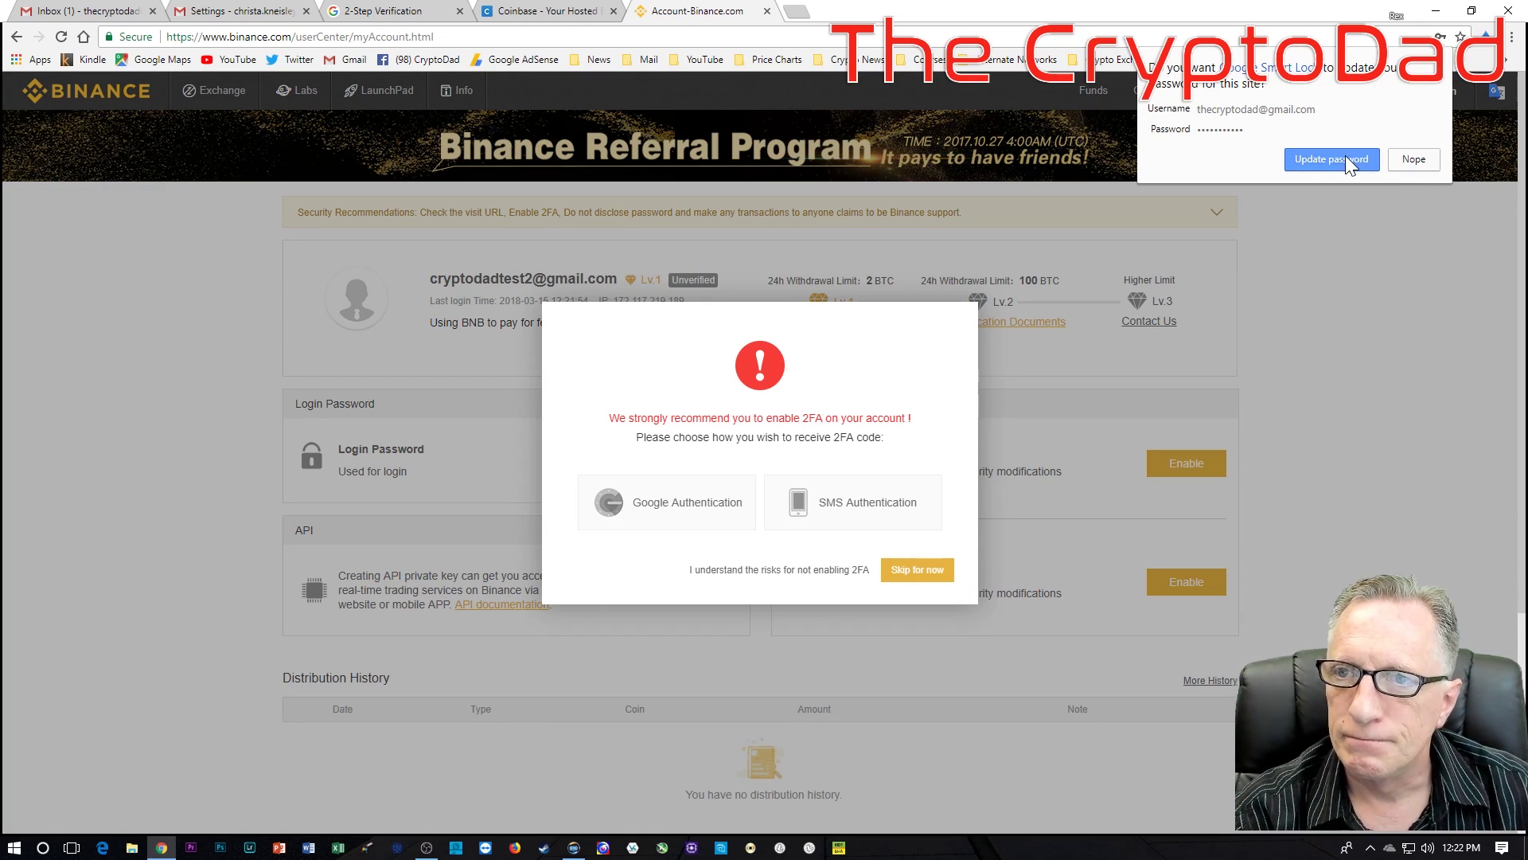
# Decline Chrome's password save and pick Google Authentication in Binance's 2FA recommendation popup
pyautogui.click(1415, 159)
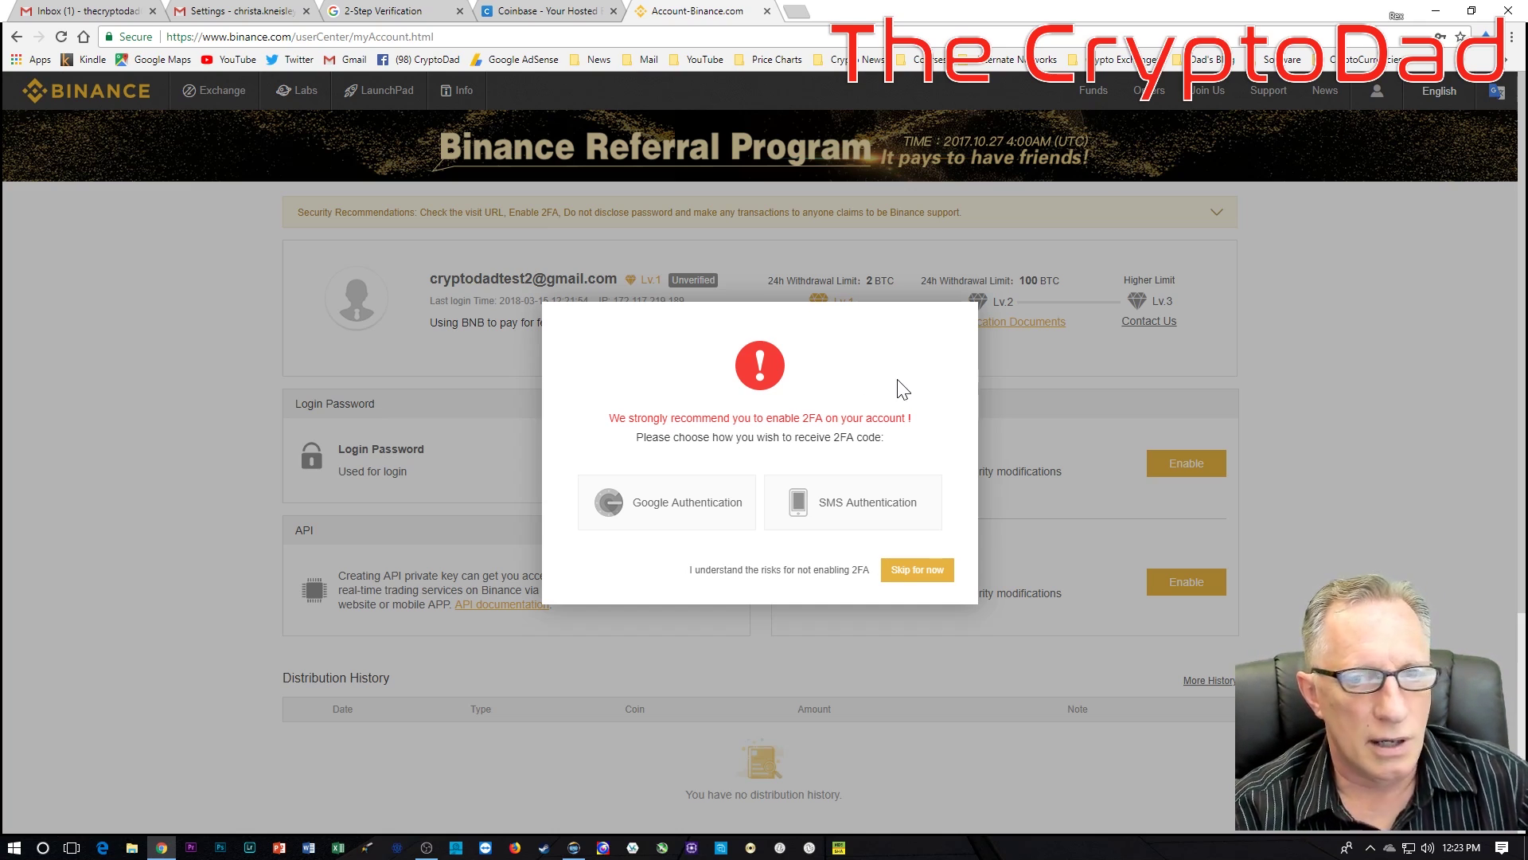
pyautogui.click(667, 513)
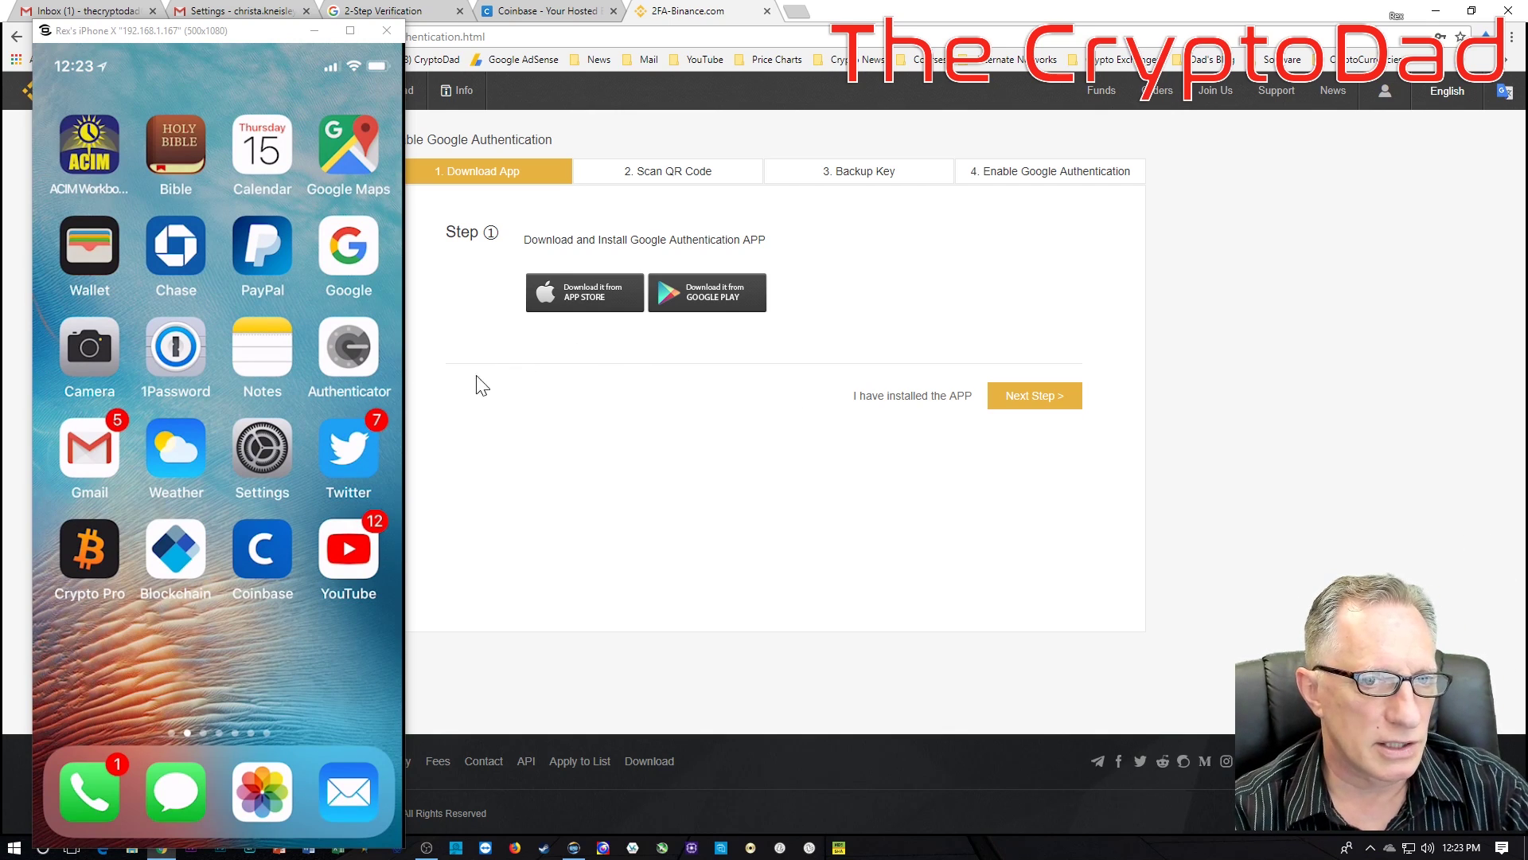
# Advance the Binance setup wizard to step 2 so the QR code and manual key appear
pyautogui.click(1046, 407)
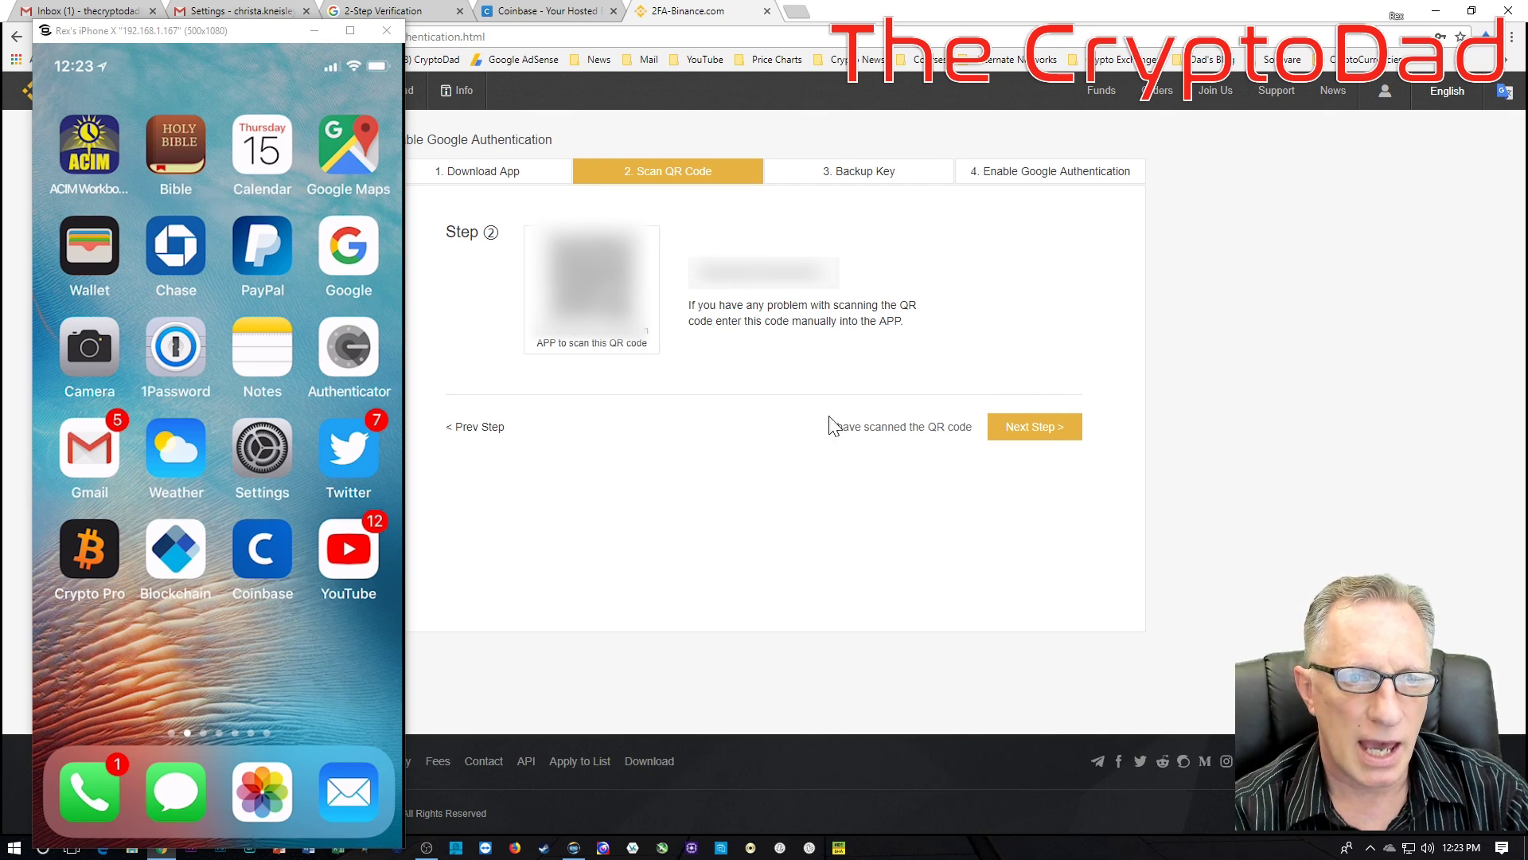